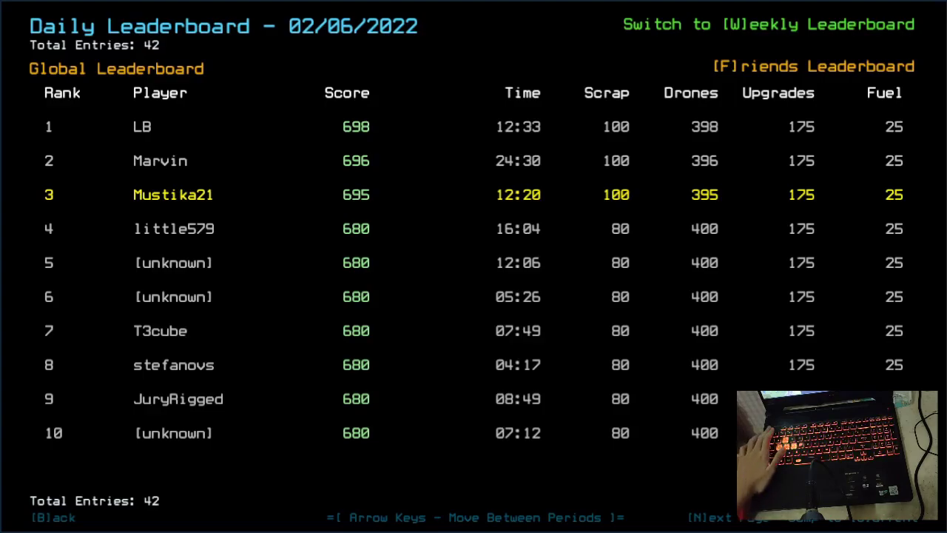
- Reopen the daily leaderboards and switch to friends-only rankings, with the player ranked third
key(b)
key(l)
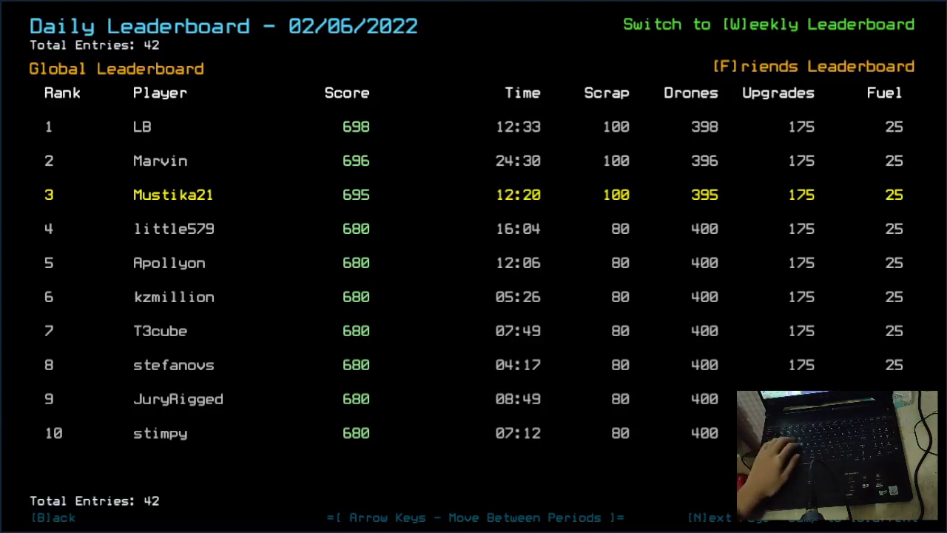
key(f)
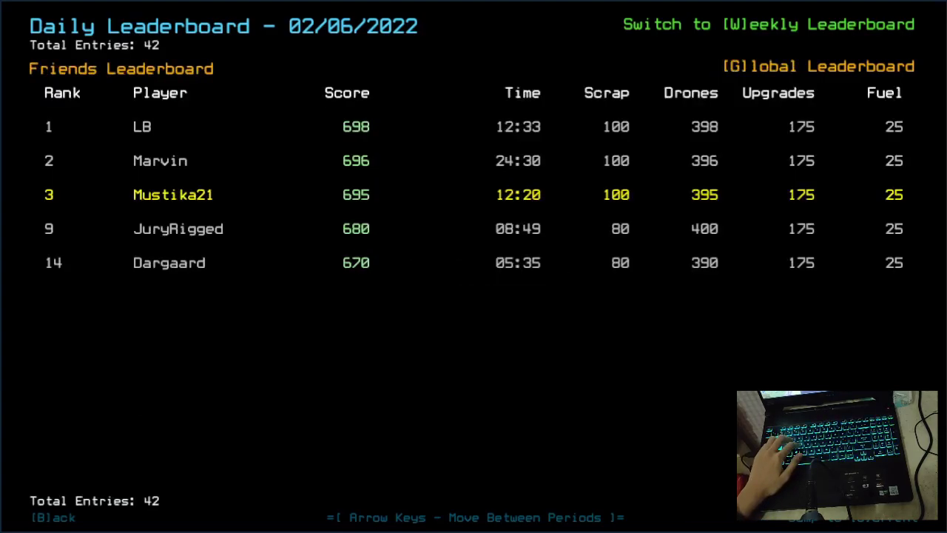
text(gb)
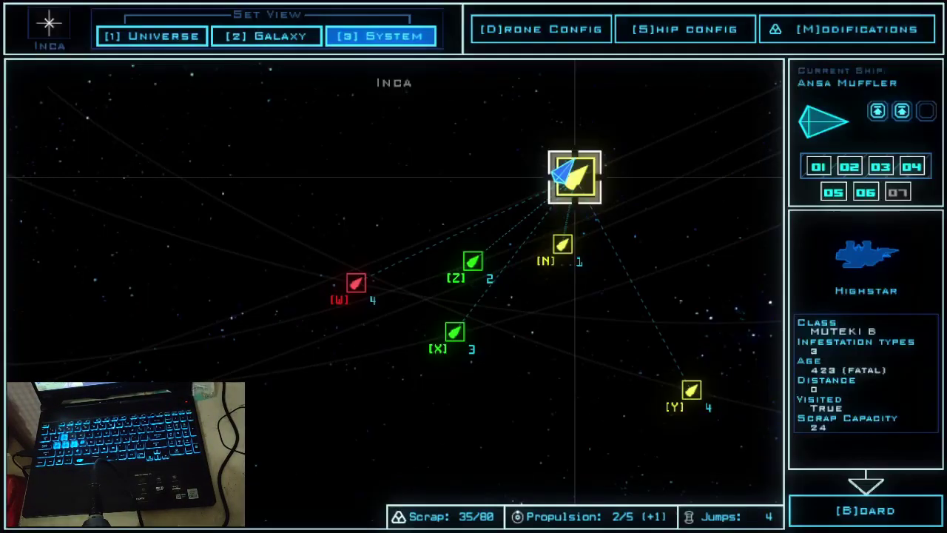
- Quit the current campaign to the main menu, saving progress
key(Escape)
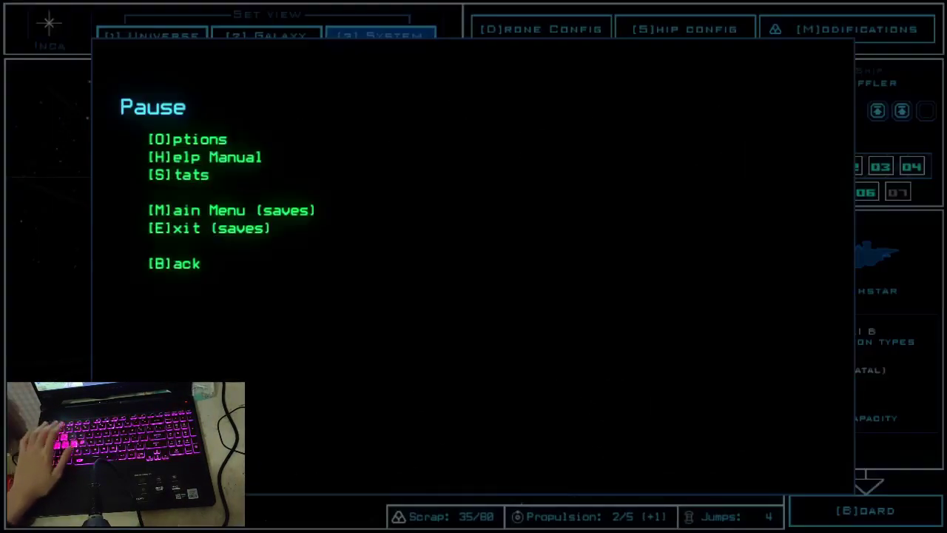
key(m)
key(Return)
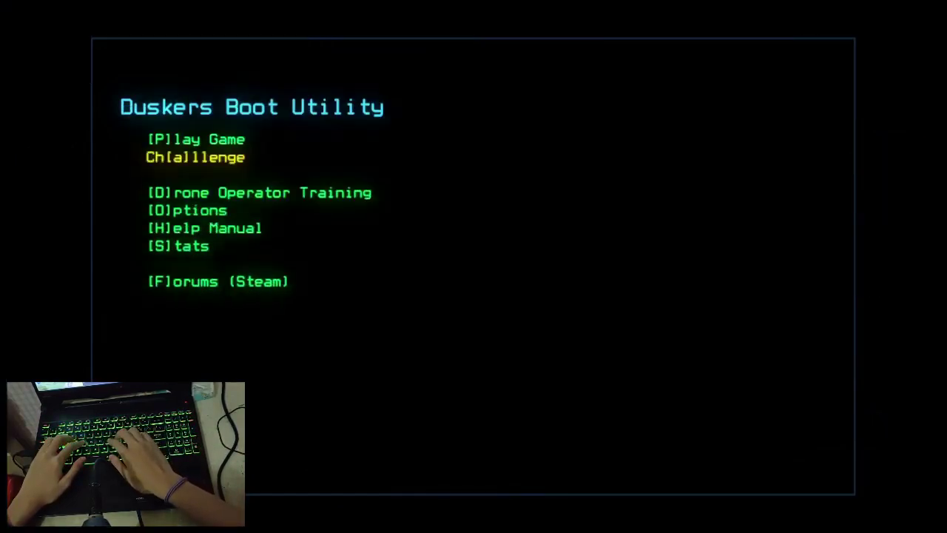
- Launch the Daily Challenge from the Challenge menu
key(a)
key(Return)
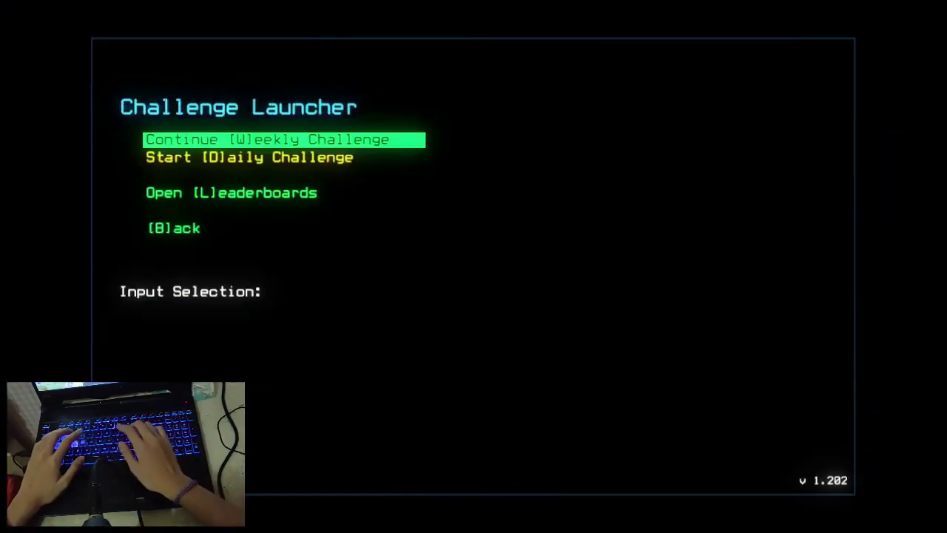
key(d)
key(Return)
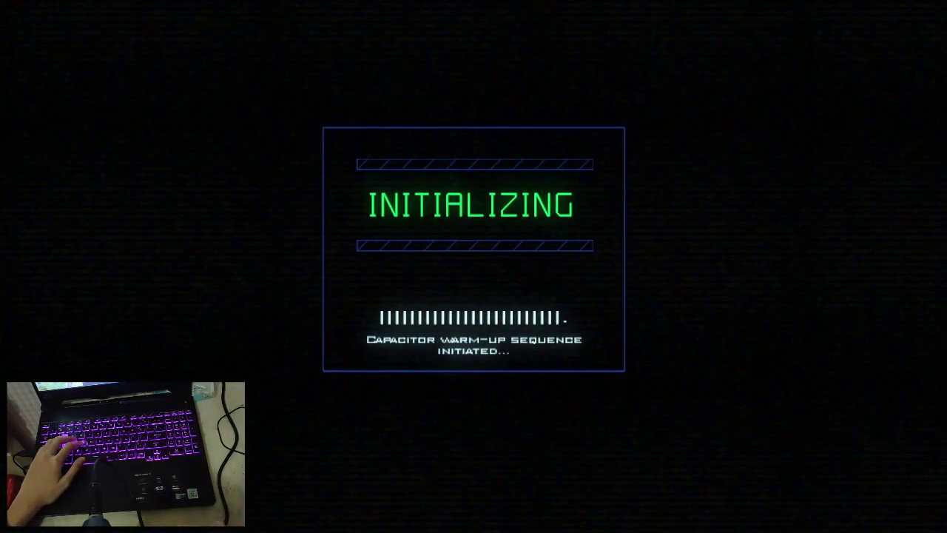
- Set graphics Quality to Medium and Clutter to Few in the options
key(Escape)
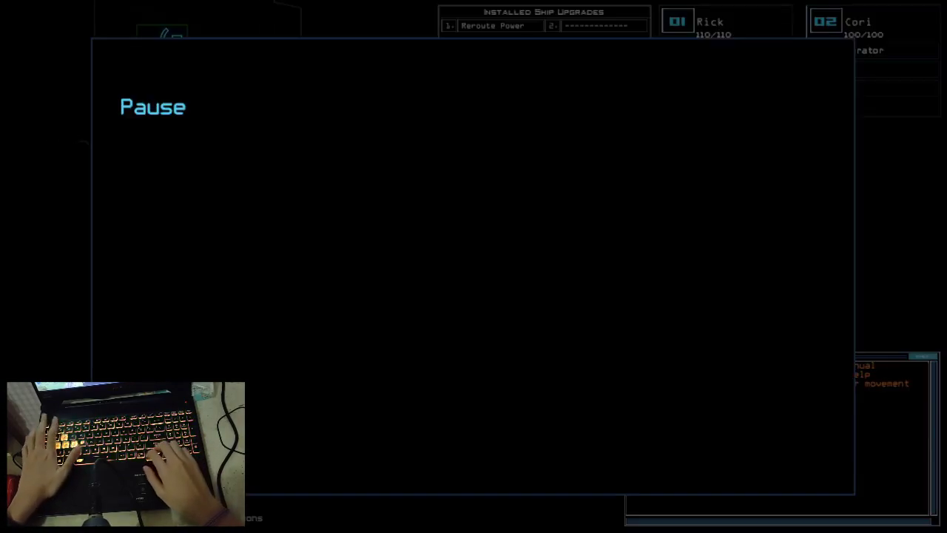
key(o)
key(Return)
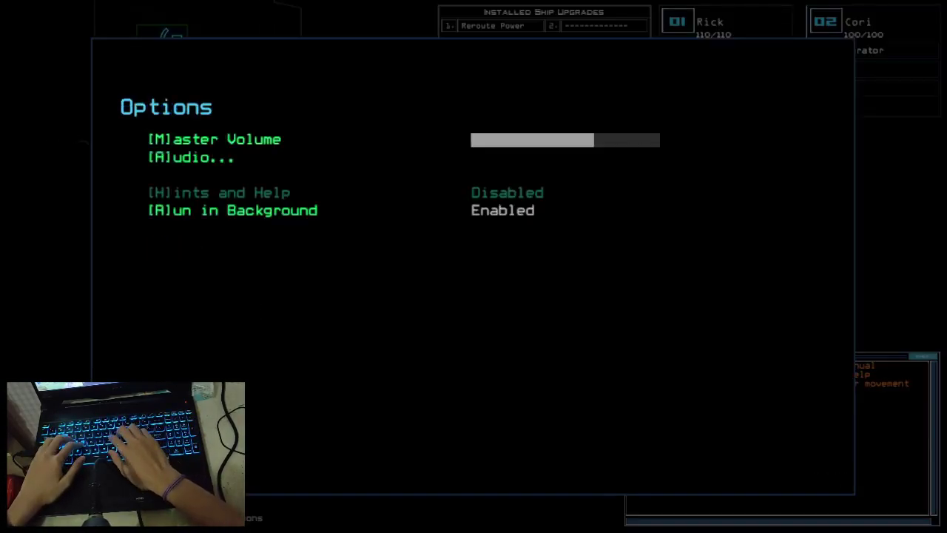
key(g)
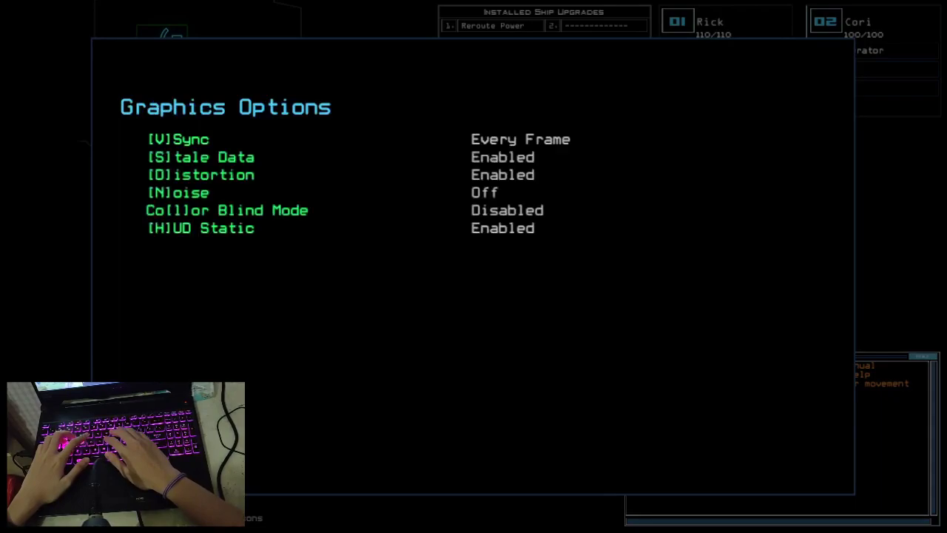
key(q)
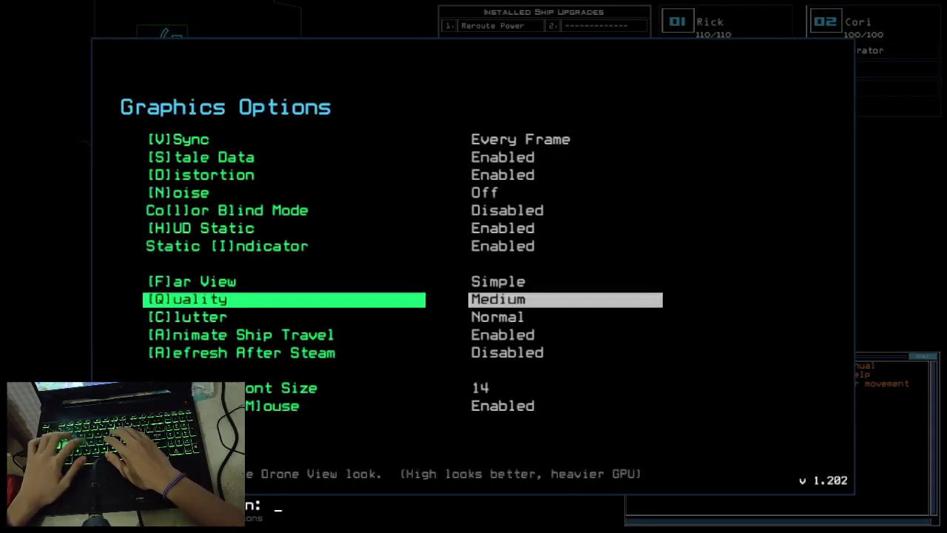
key(c)
- Back out of the options and run the derelict ship status report
key(b)
key(Return)
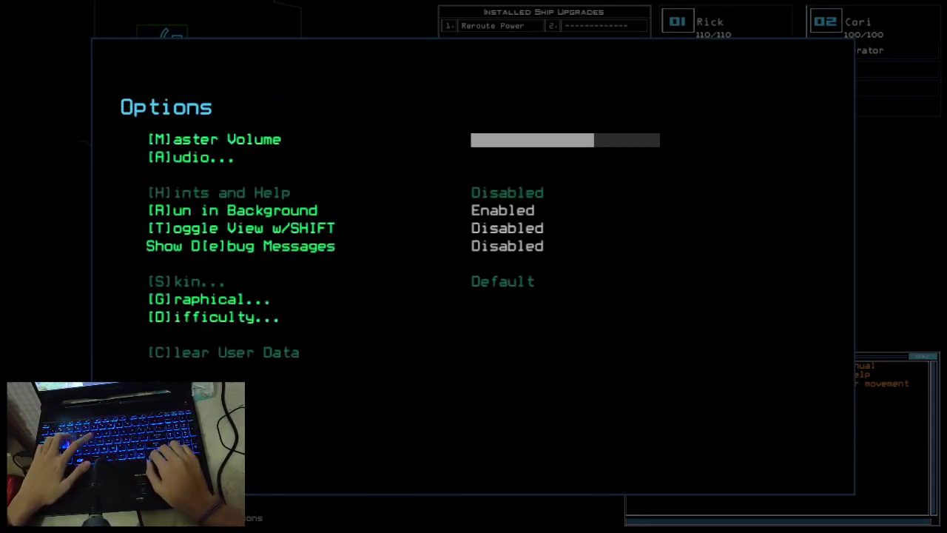
key(b)
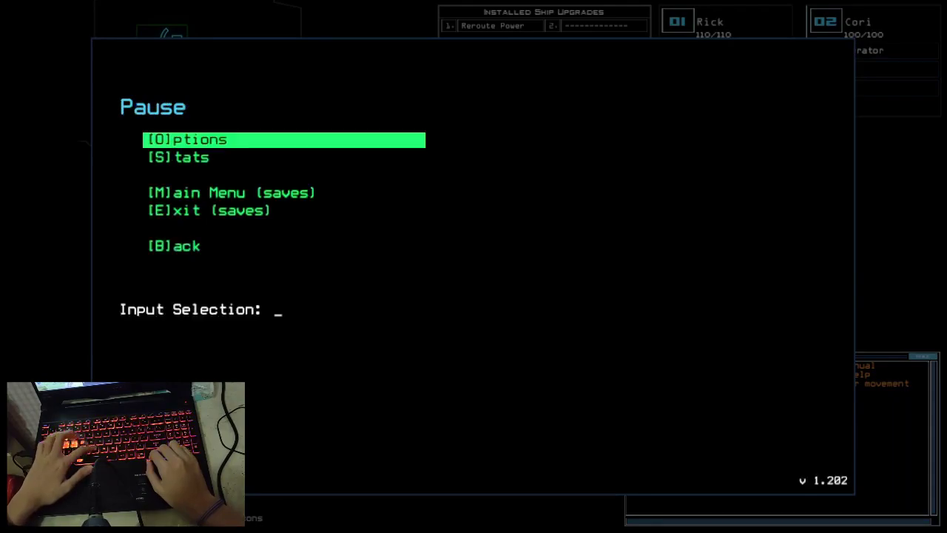
text(bstatus)
key(Return)
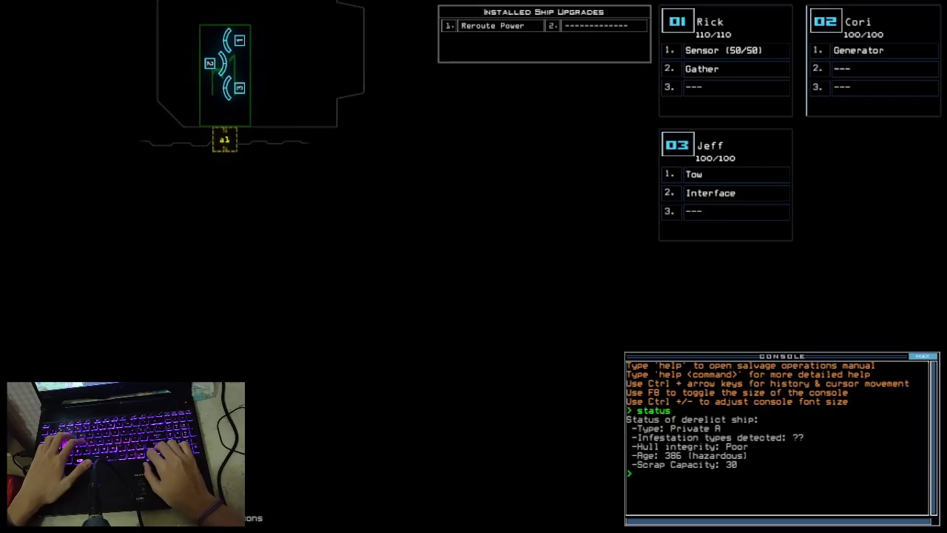
text(alias)
- Edit the go alias to 'navigate 2 3 a1' and save it with Ctrl+S
key(Return)
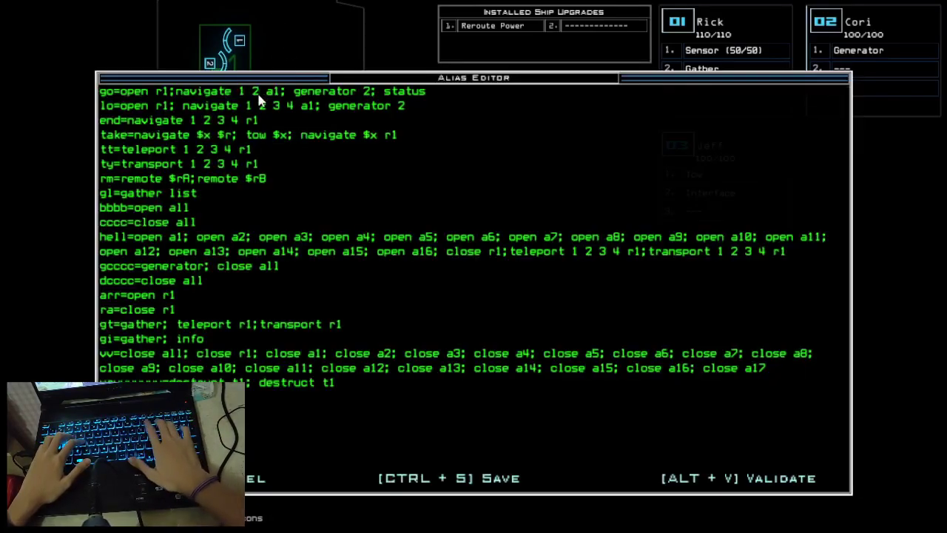
key(BackSpace)
key(BackSpace)
key(BackSpace)
text(2 3)
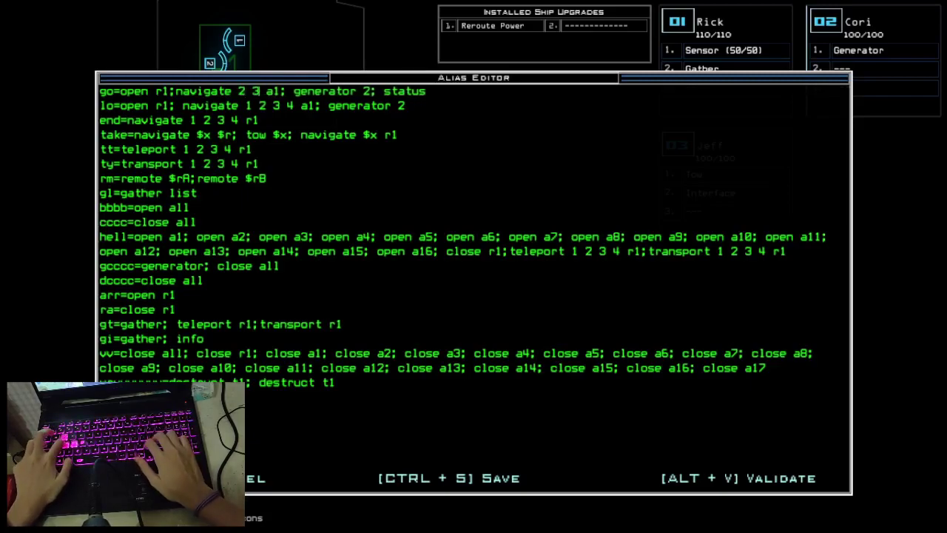
key(ctrl+s)
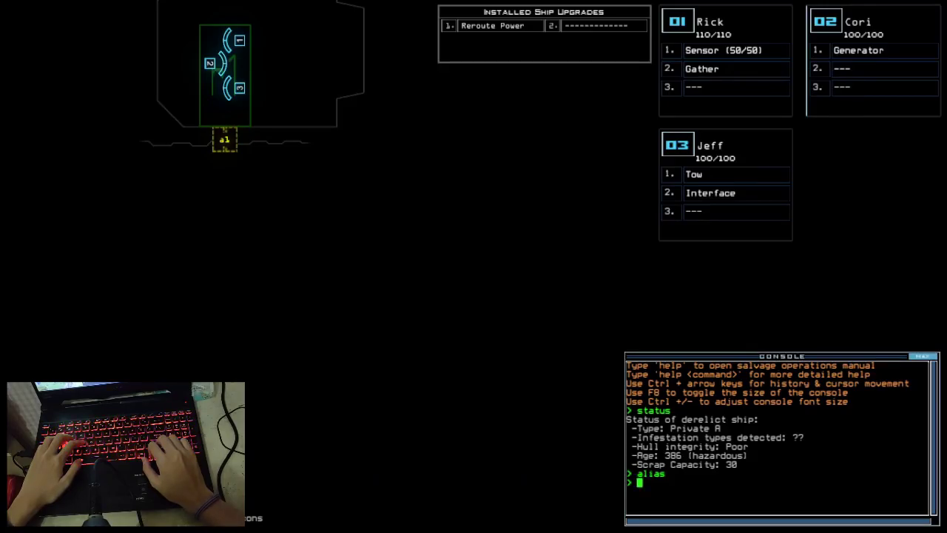
text(swap)
- Move the Sensor and Gather upgrades onto Jeff and drop a sensor
key(Return)
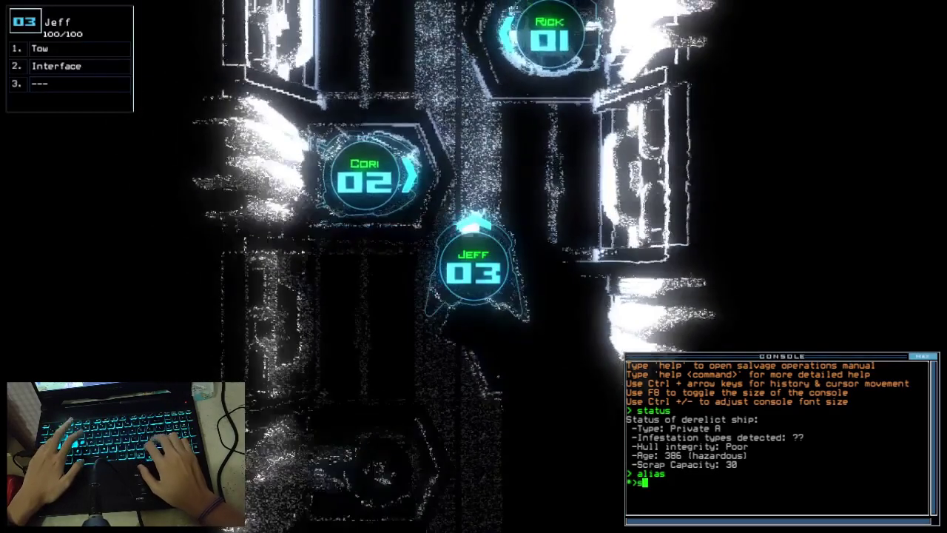
text(swap)
key(Return)
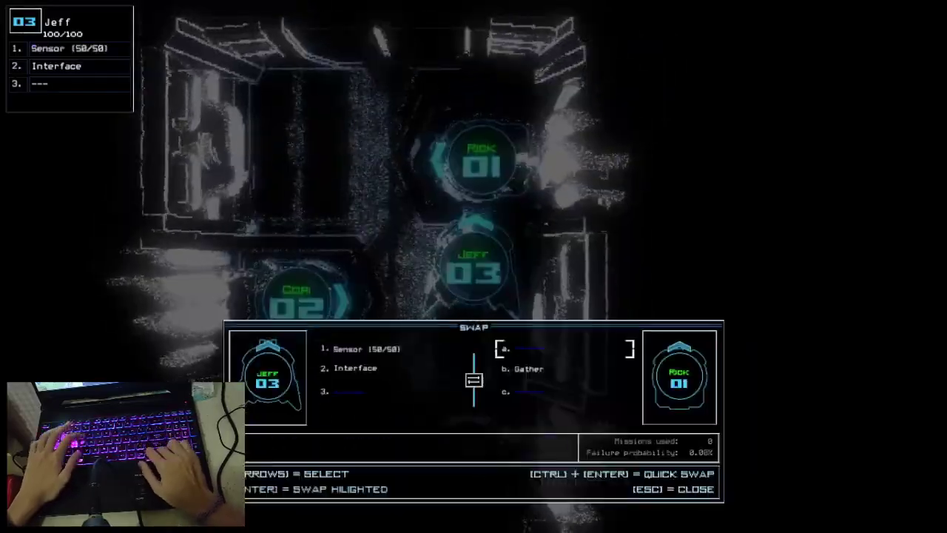
key(Return)
text(ss)
key(Return)
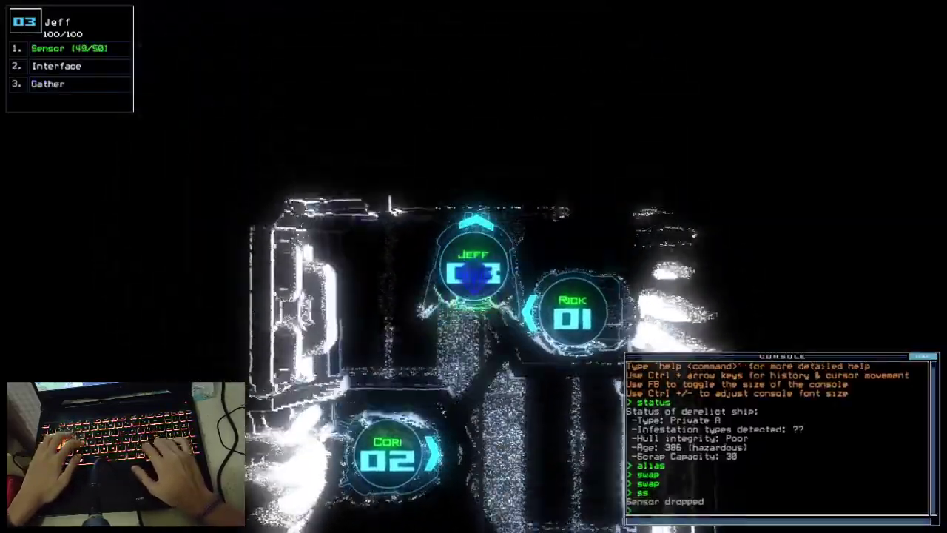
- Drive Jeff down the corridor, then start the mission and drop another sensor
key(Down)
key(Down)
key(Down)
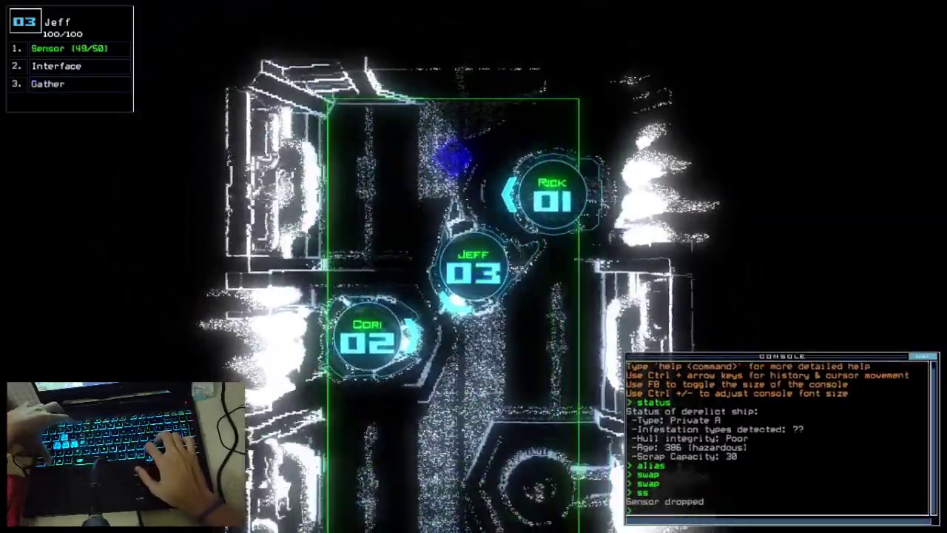
key(Down)
key(Down)
key(Down)
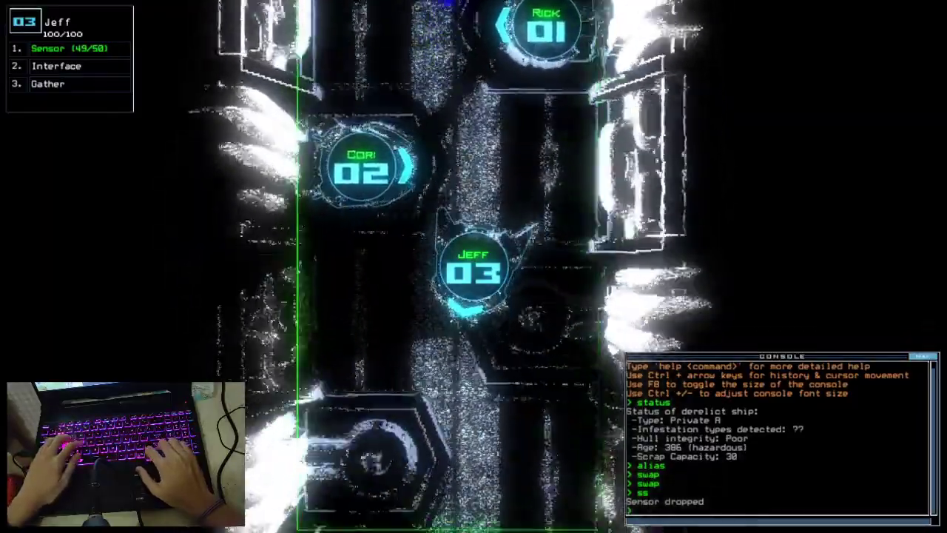
key(2)
key(1)
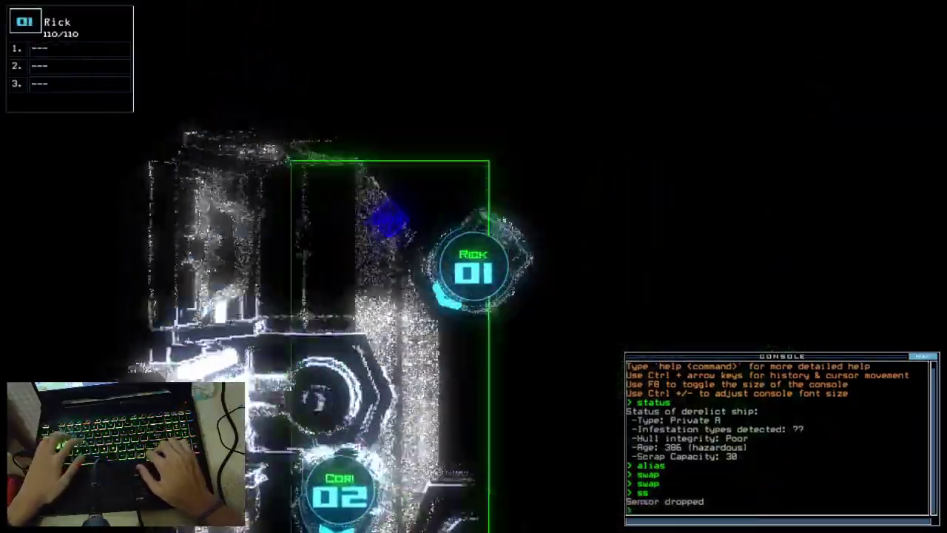
text(3)
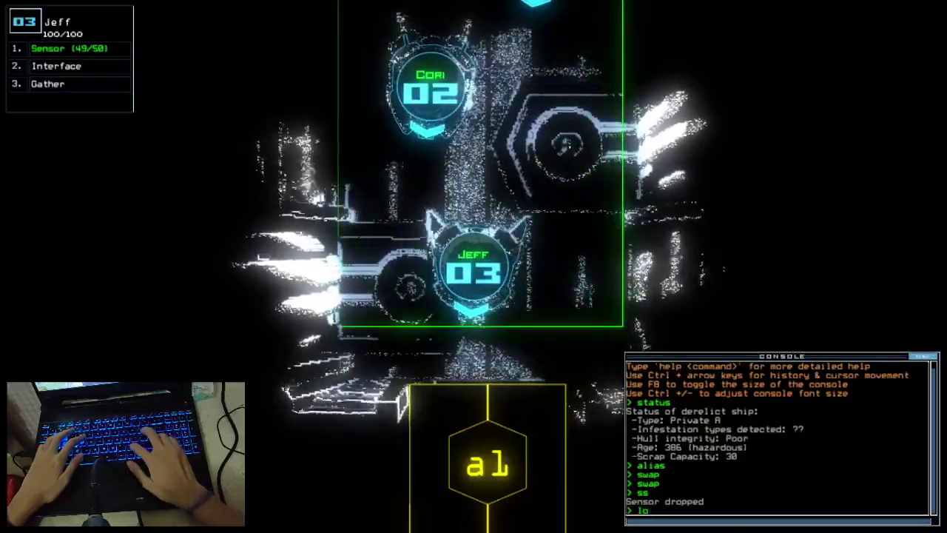
text(lo)
key(Return)
text(ss)
key(Return)
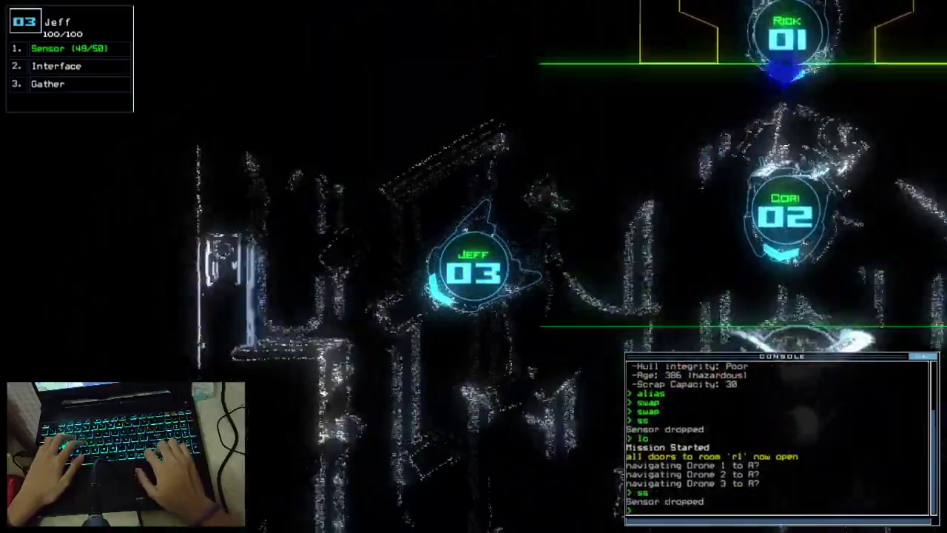
- Check newly powered areas, gather scrap and move the drones further through the level
key(Return)
key(Tab)
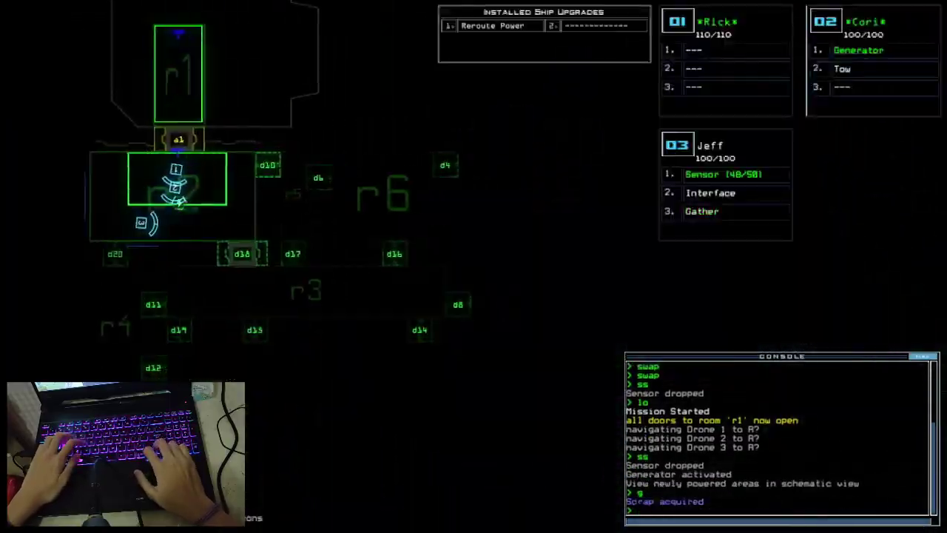
key(Tab)
text(g)
key(Return)
key(d)
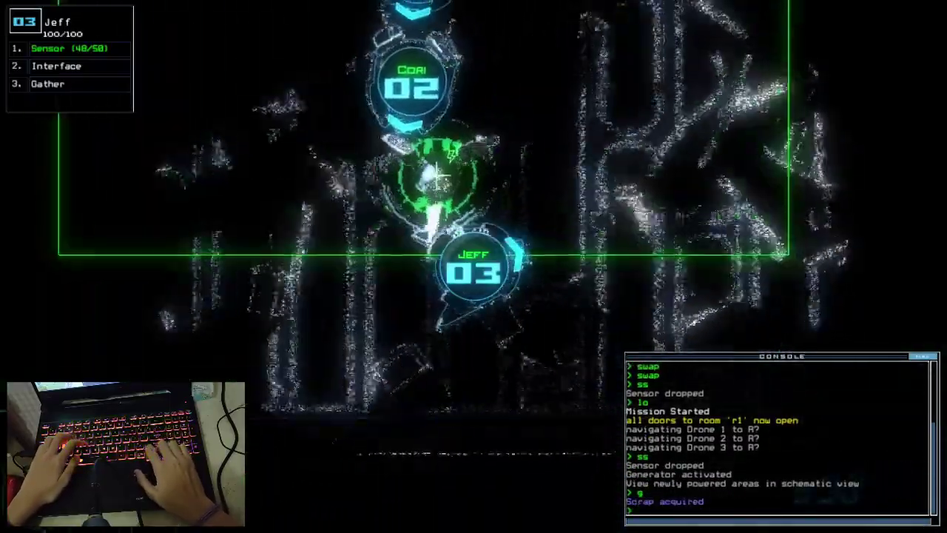
text(g)
key(Return)
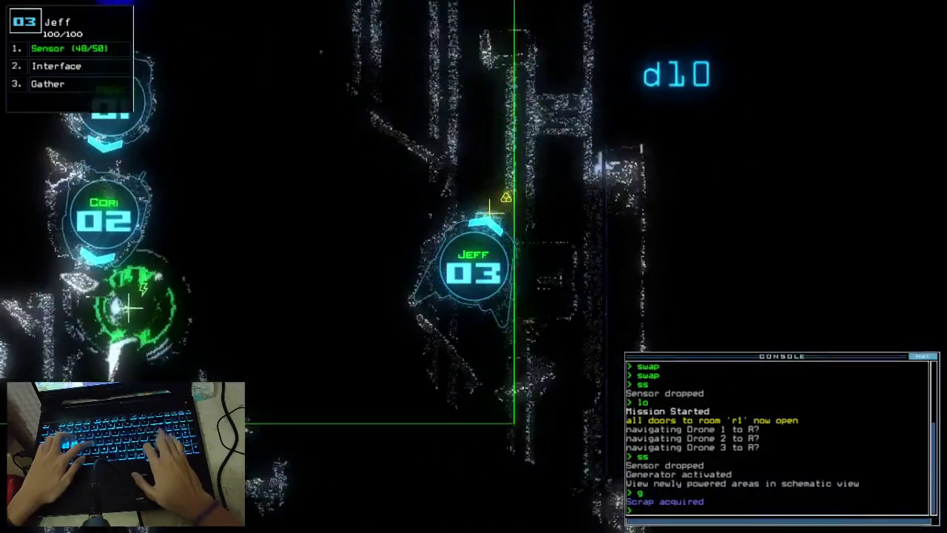
key(Tab)
key(Tab)
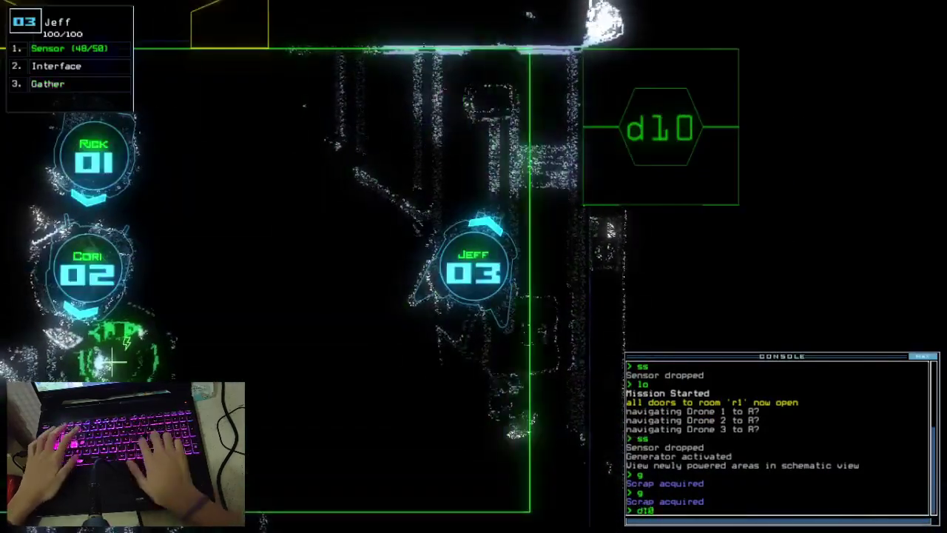
key(Tab)
text(d10)
- Open door d10 for Jeff and drop a motion sensor
key(Return)
key(Tab)
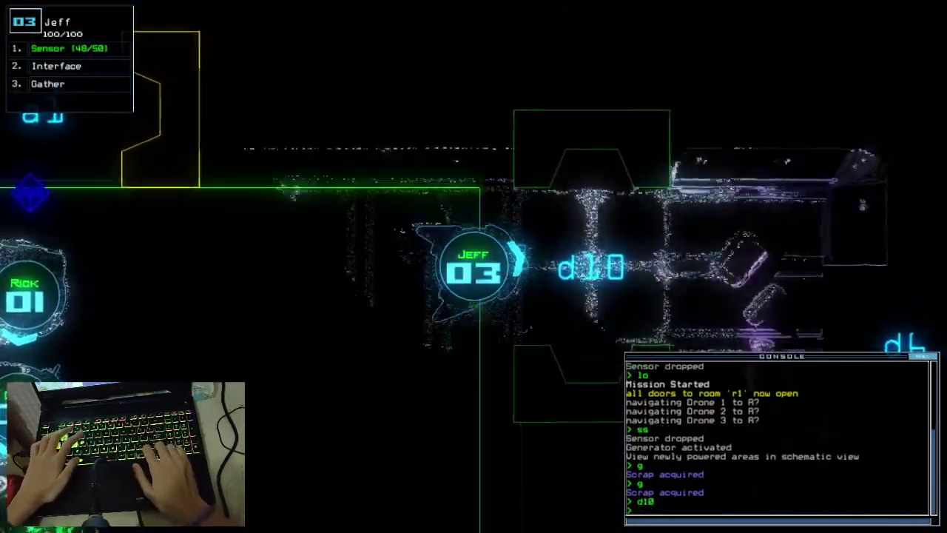
text(d10)
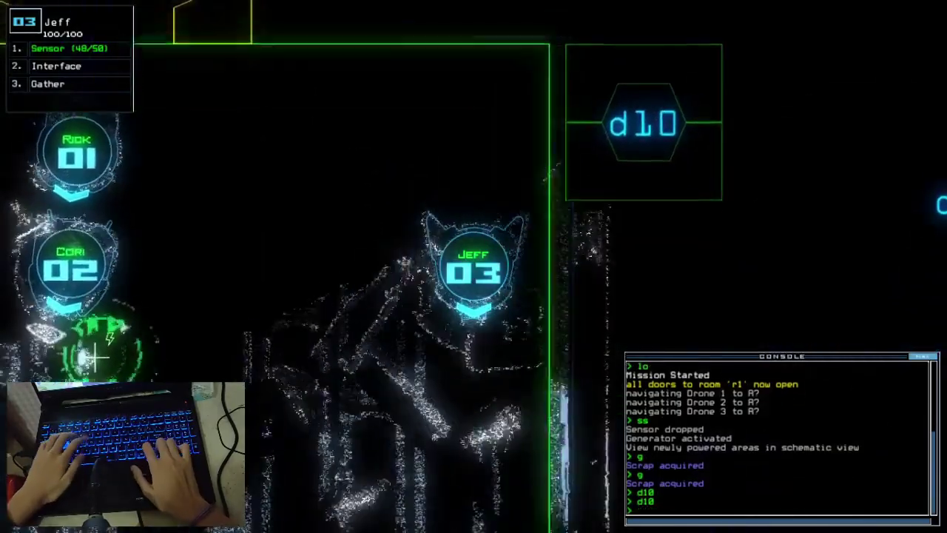
key(Return)
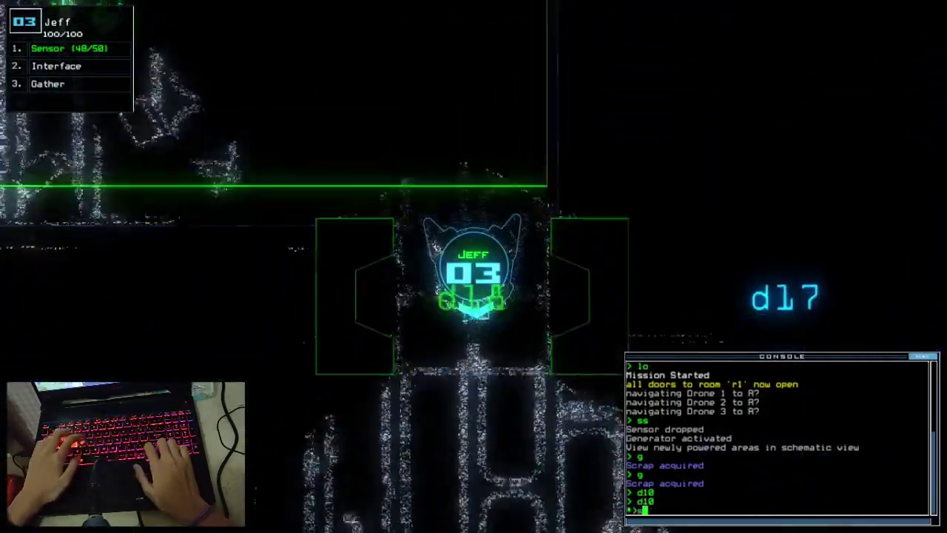
text(ss)
key(Return)
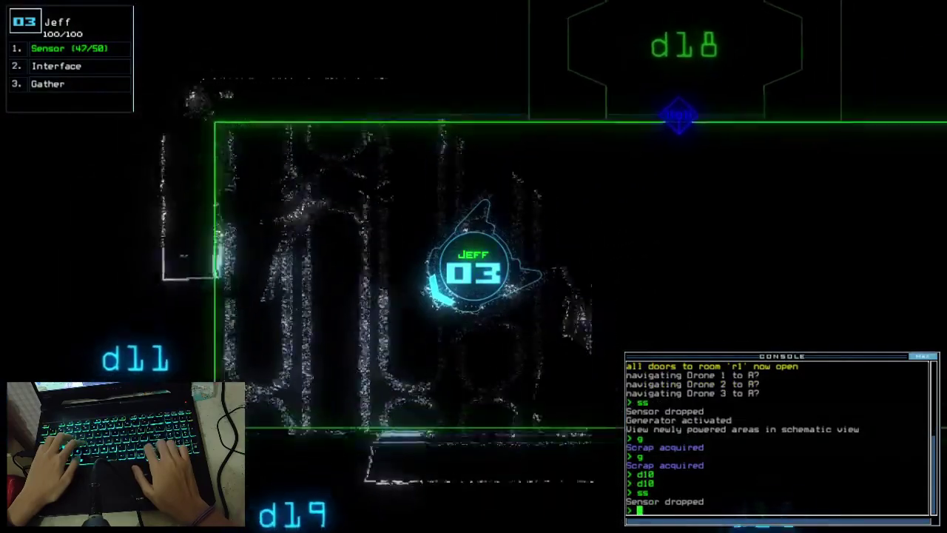
key(Tab)
text(3)
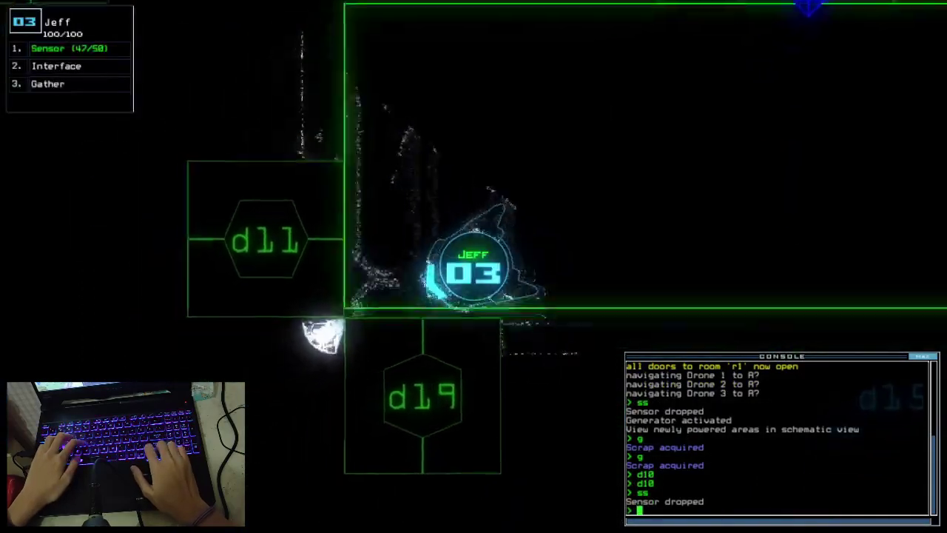
text(d11)
- Open door d11, close the surrounding doors and send the drones toward r4
key(Return)
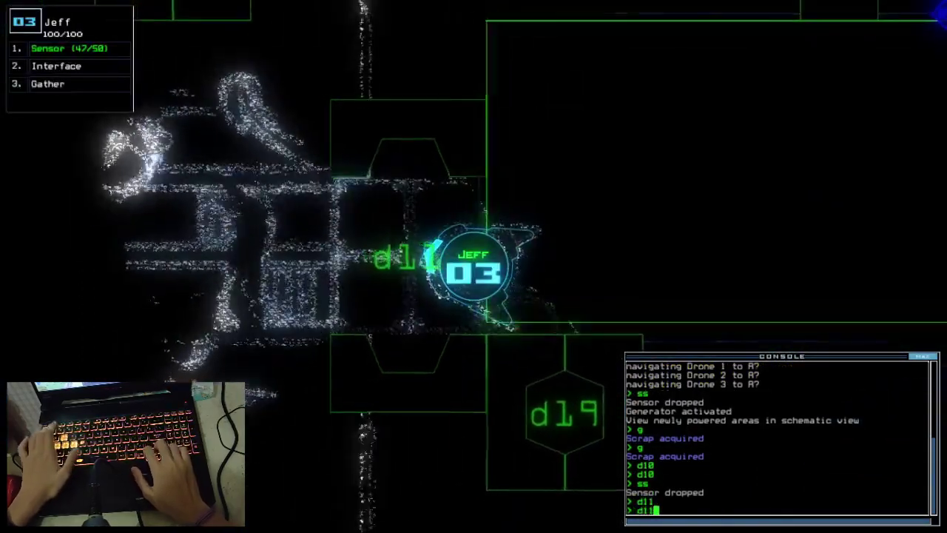
text(d11)
key(Return)
key(Tab)
text(3)
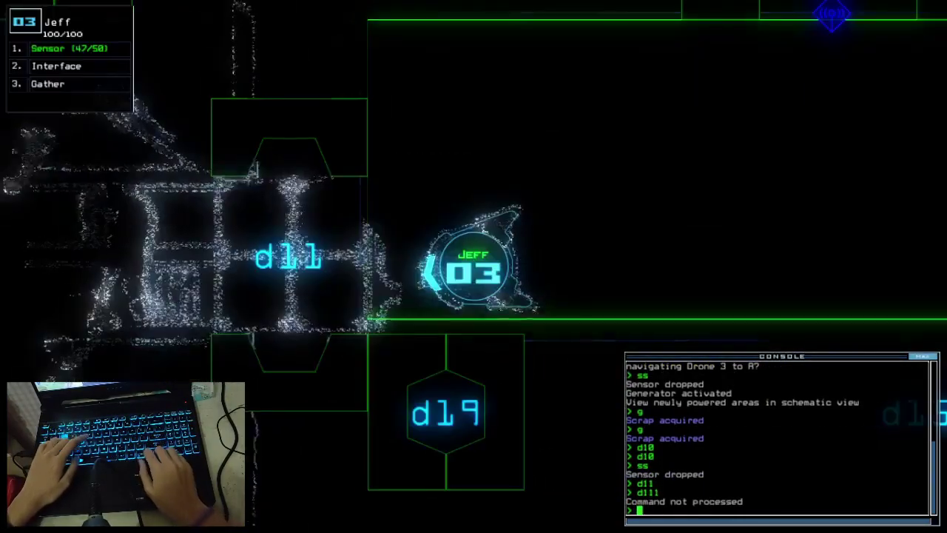
text(cccc)
key(Return)
key(Tab)
text(f r4)
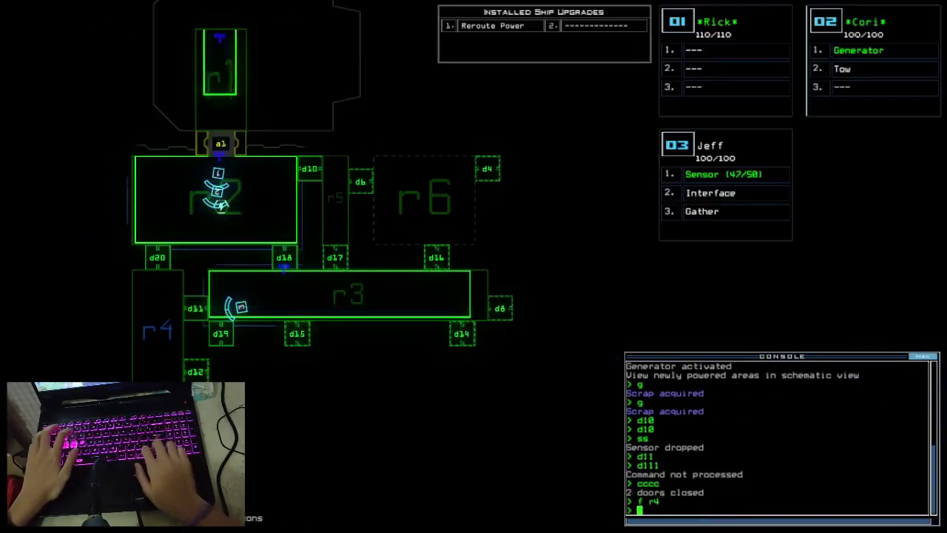
key(Return)
key(1)
text(3)
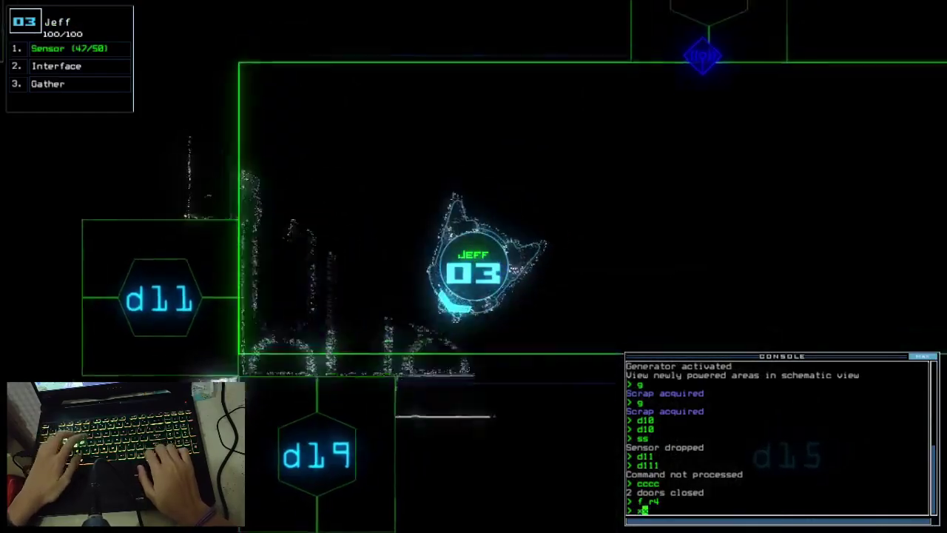
text(xx r3)
- Cycle room r3's doors and drive Jeff right to gather the scrap
key(Return)
key(Tab)
key(3)
key(Right)
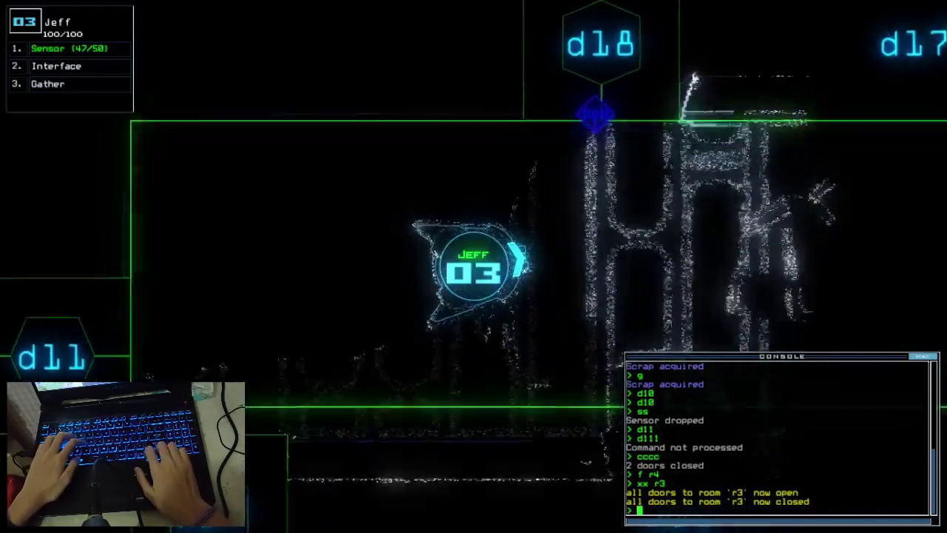
key(Right)
text(g)
key(Return)
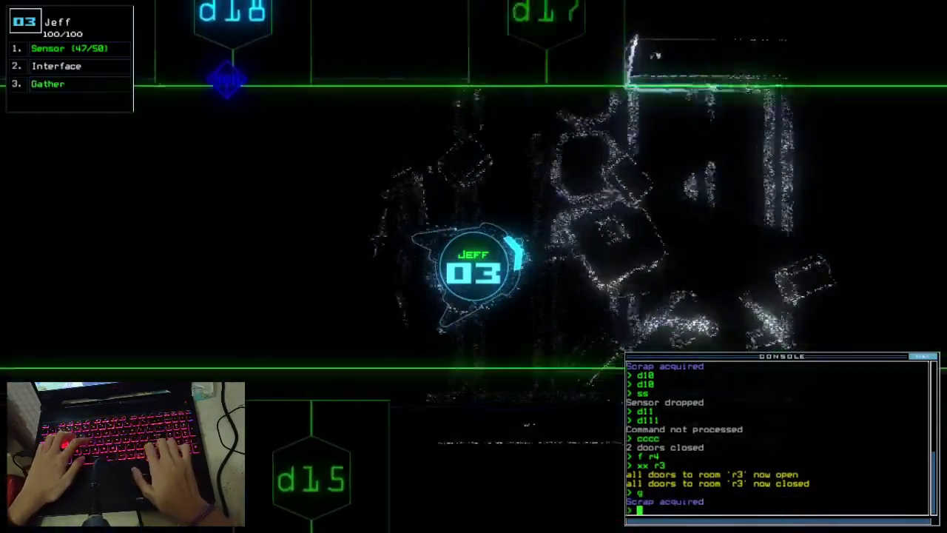
key(Right)
key(Right)
key(Right)
key(Right)
key(Right)
key(Right)
- Drive Jeff through the room, open door d8 and drop a motion sensor
key(Up)
key(Up)
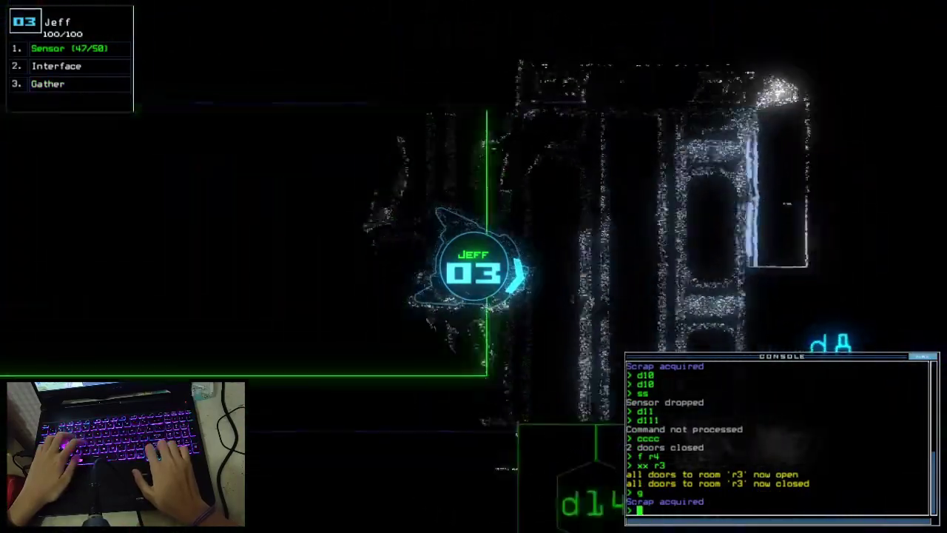
key(Up)
key(space)
key(space)
key(space)
key(space)
key(space)
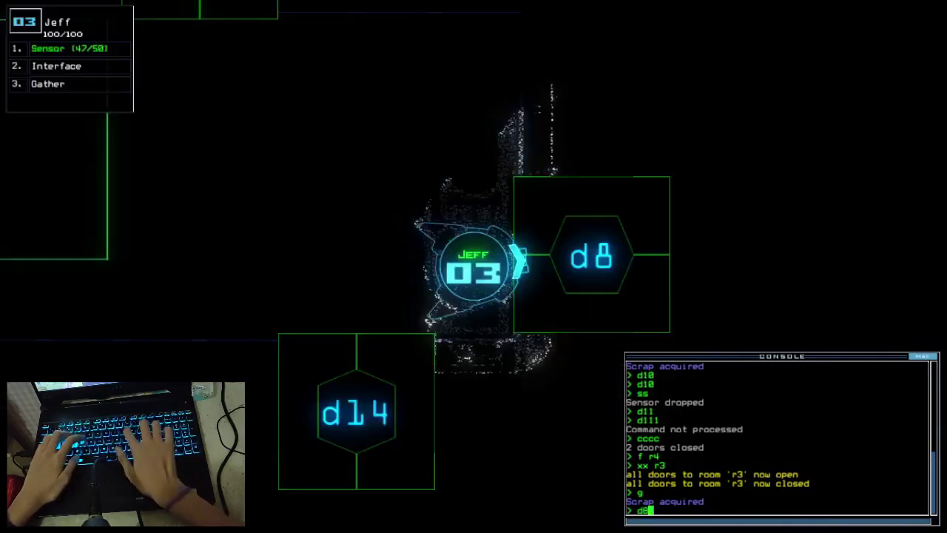
key(Return)
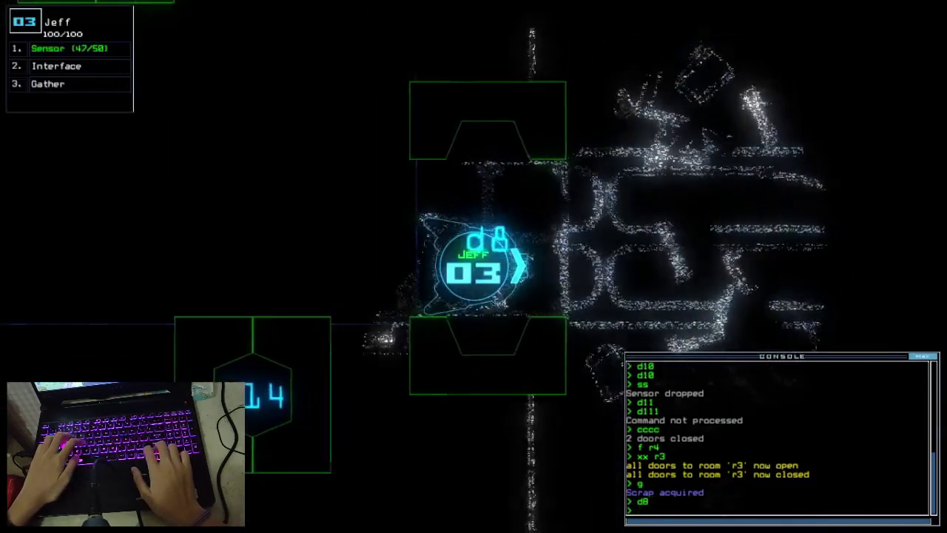
text(ss)
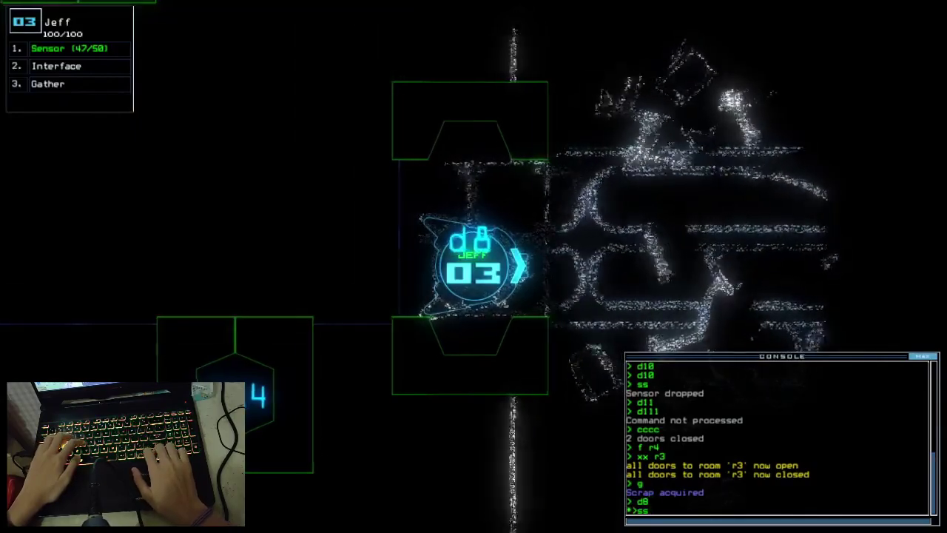
key(Return)
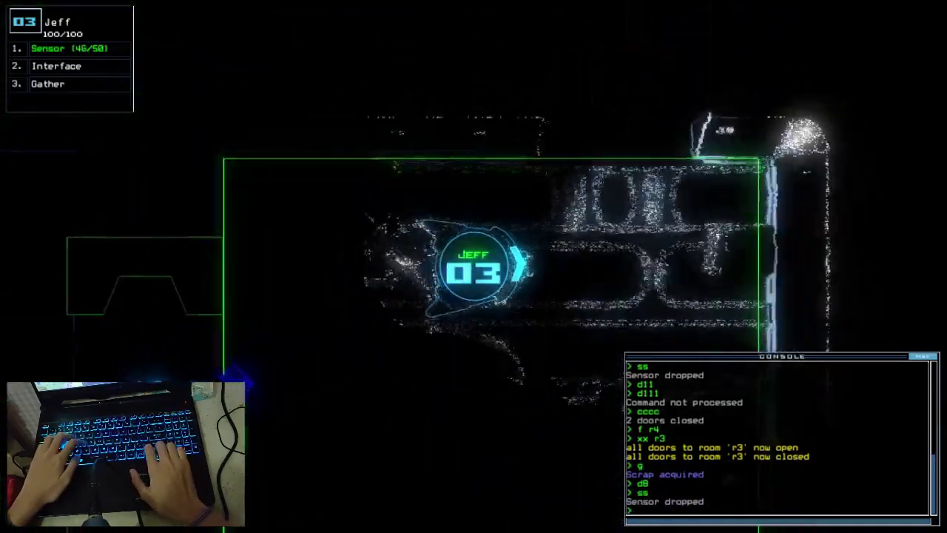
key(w)
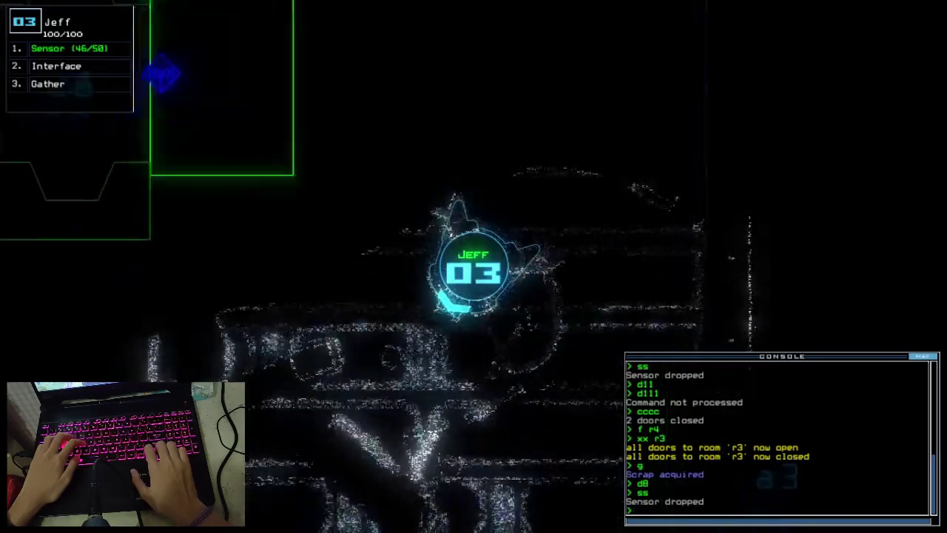
text(cccc)
- Close the nearby door, open d5 and move Jeff up into the next room
key(Return)
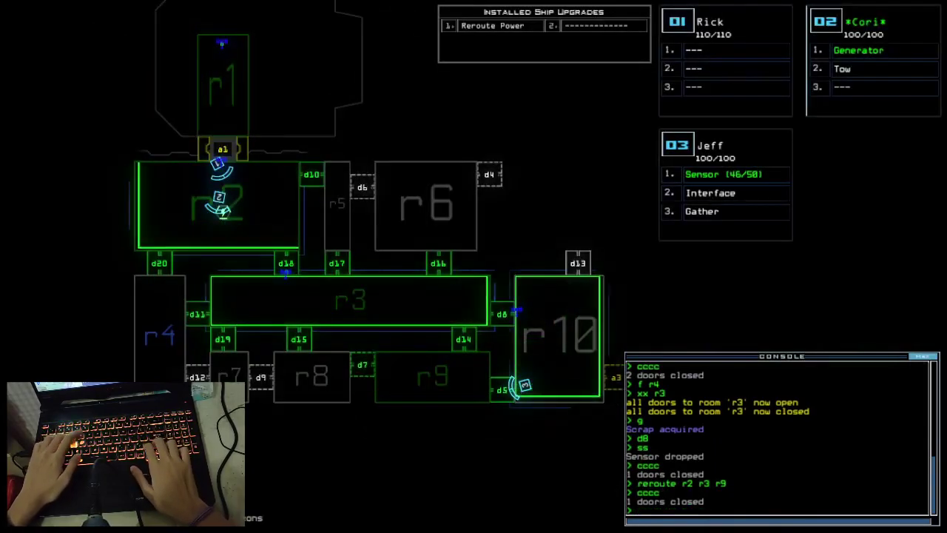
text(5)
key(Return)
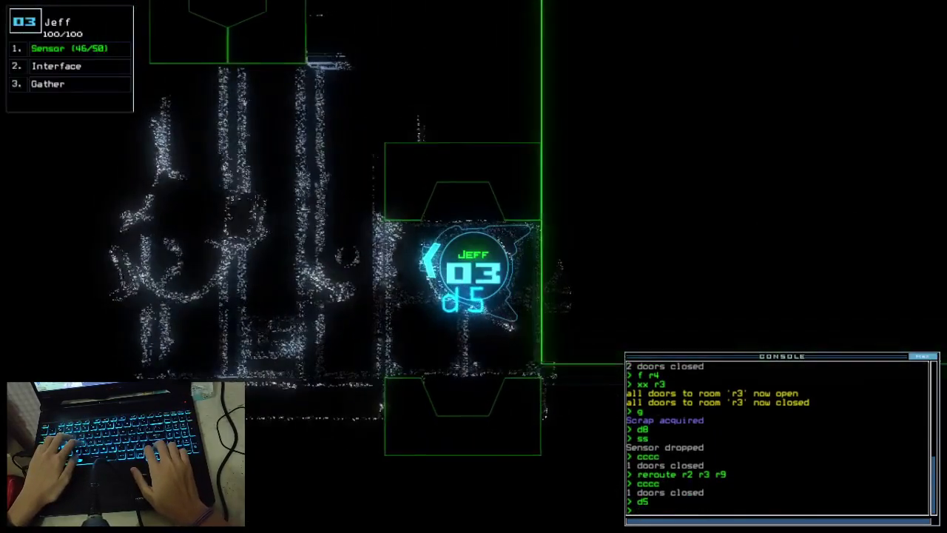
key(Right)
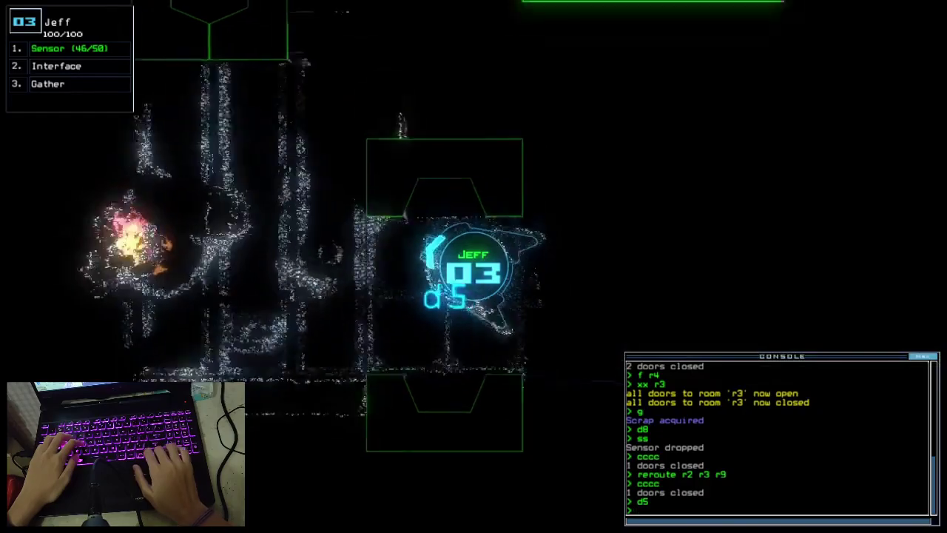
key(Up)
text(cccc)
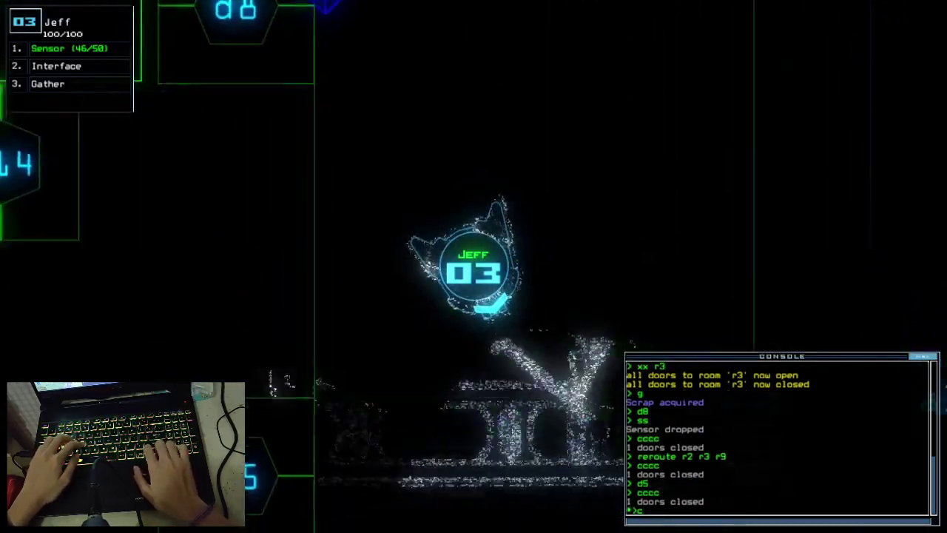
key(Return)
text(cd8)
key(Return)
- Take Jeff back through door d8 and toggle doors d8 and d5 together
key(Left)
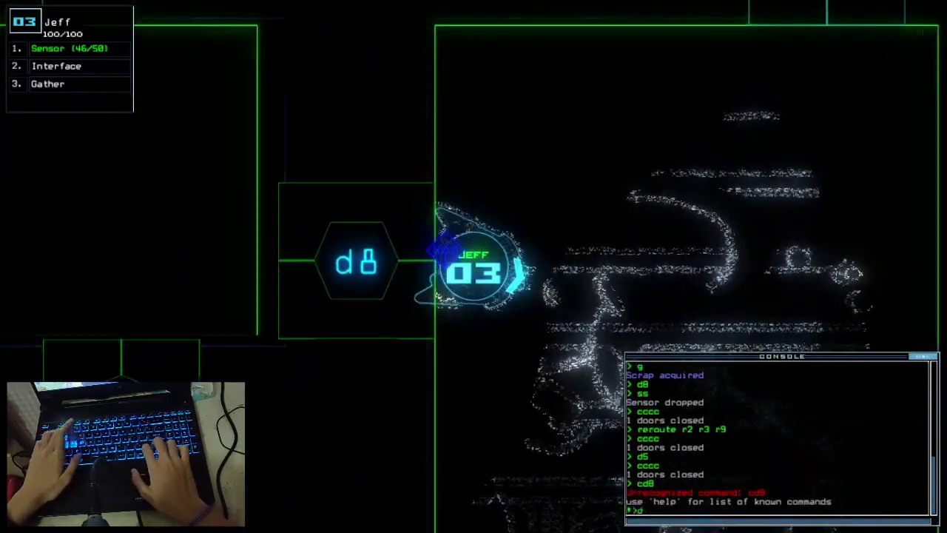
text(d8)
key(Return)
key(Left)
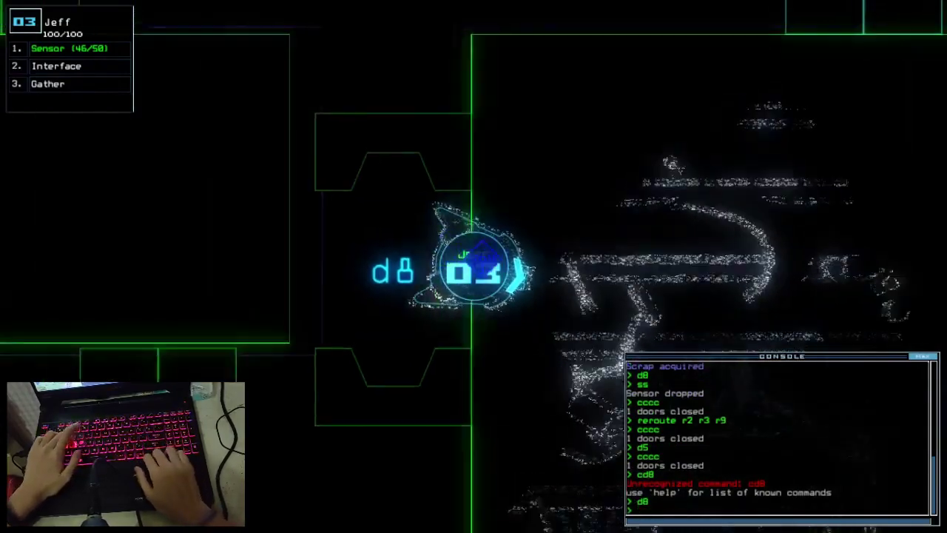
text(d8 d5)
key(Return)
key(space)
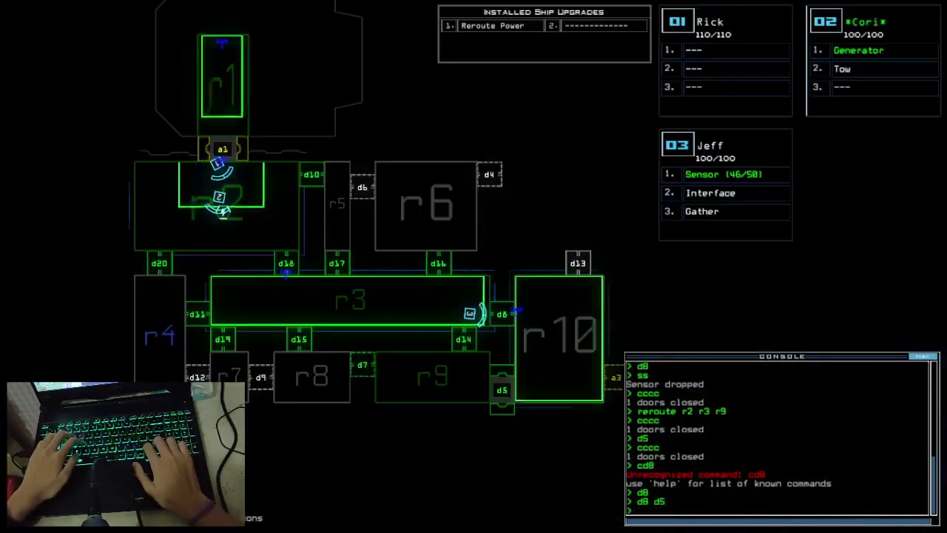
key(space)
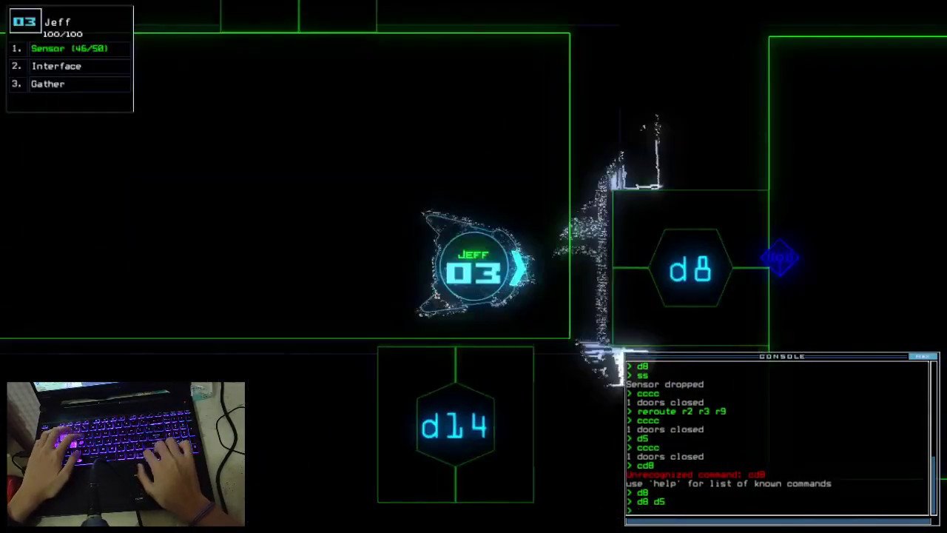
- Drive Jeff to door d16, open it, seal the doors around him and drop a sensor
key(Up)
key(Up)
text(d16)
key(Return)
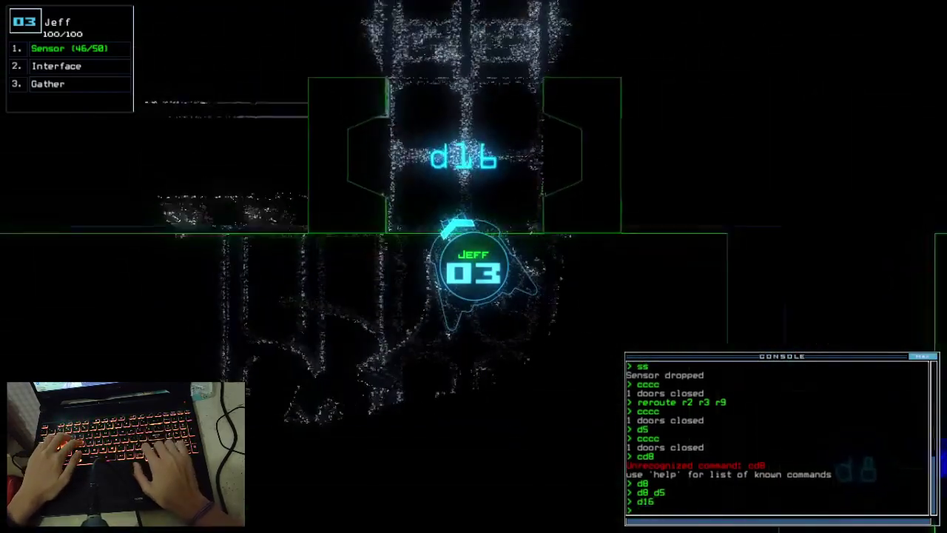
key(Up)
text(d16)
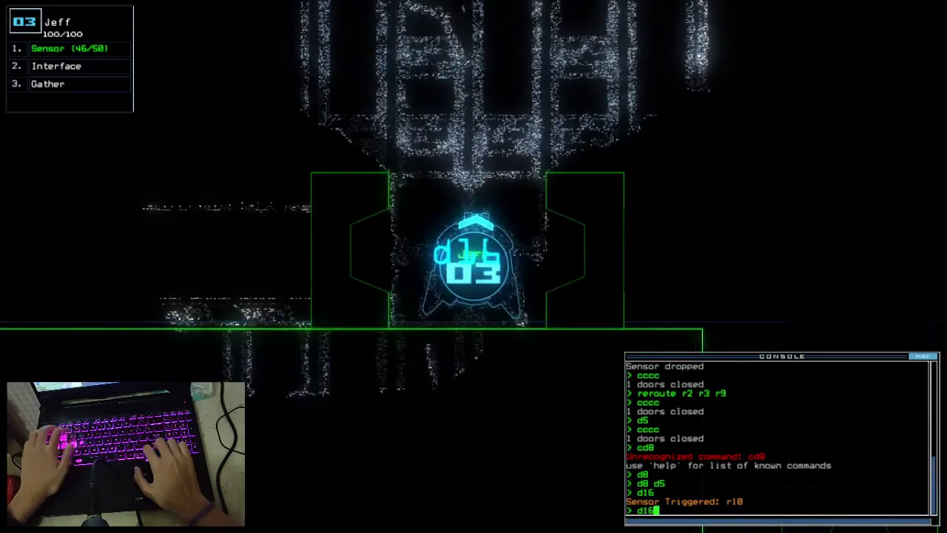
text(cccc)
key(Return)
key(space)
key(space)
text(ss)
key(Return)
key(Up)
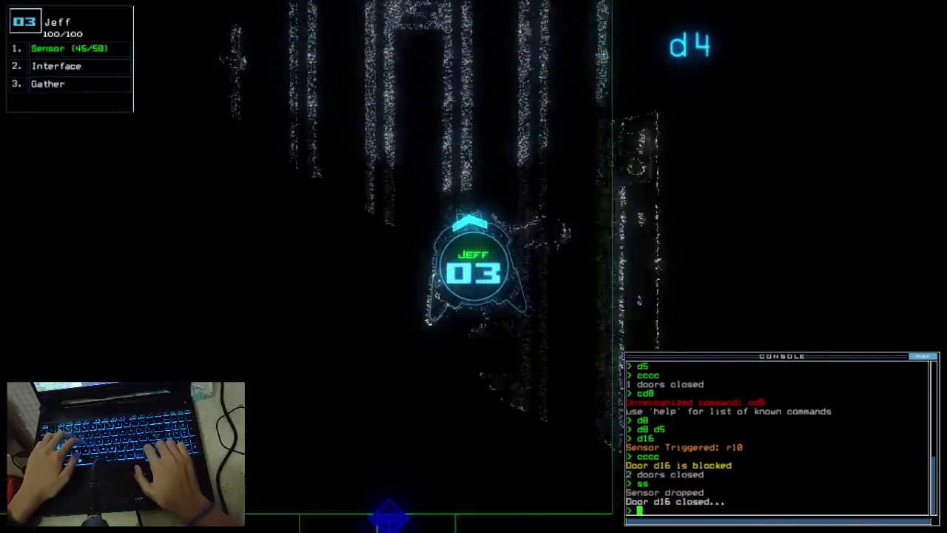
key(Up)
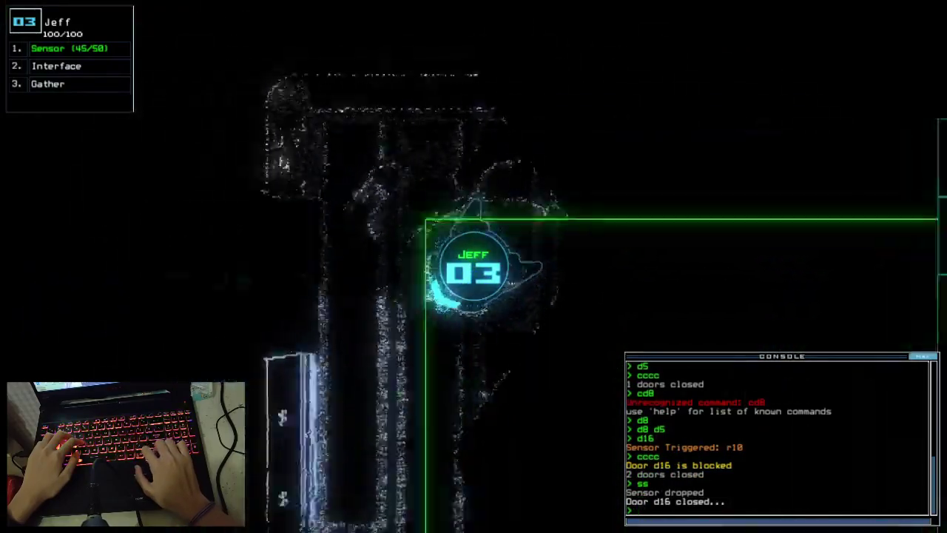
key(Up)
- Reroute power to r2, r5 and r6, open door d4 and send Jeff through
key(space)
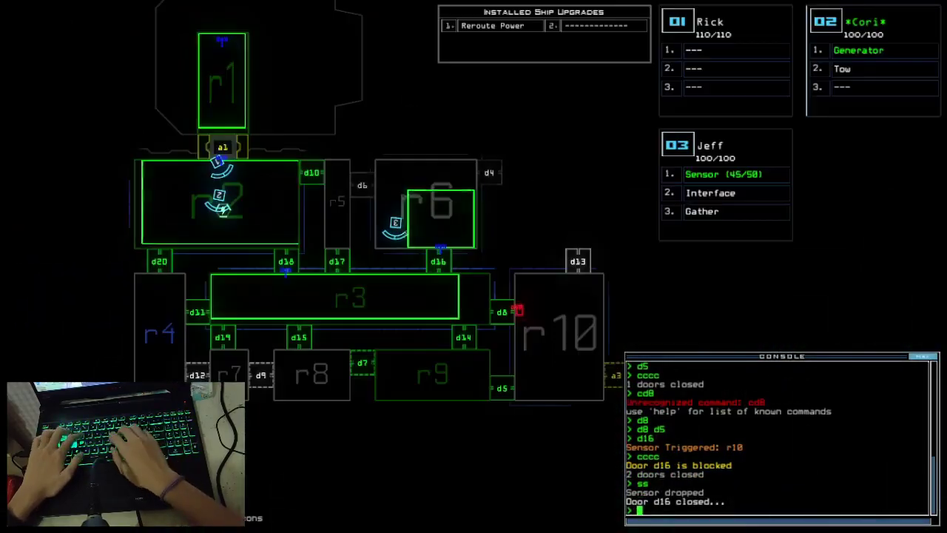
text(r6)
key(Return)
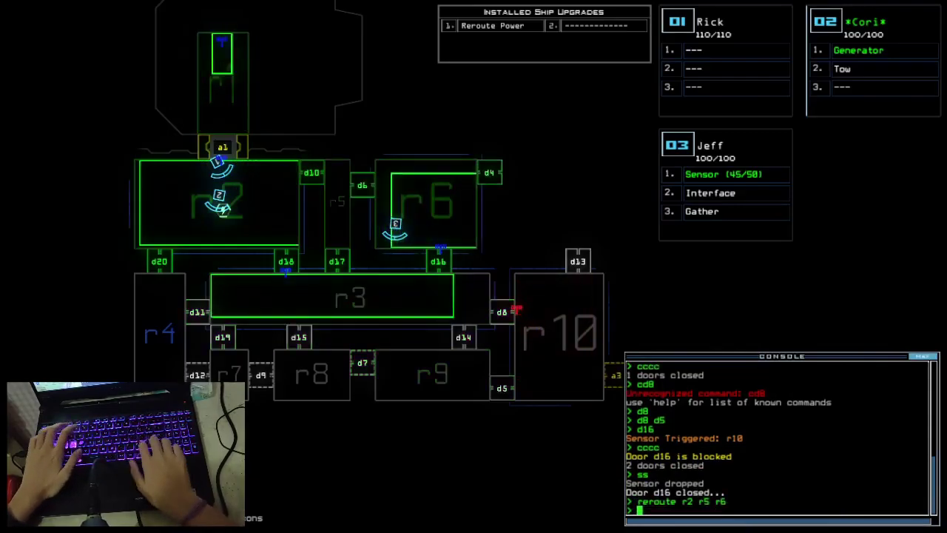
key(space)
text(d4 d4)
key(Return)
key(Up)
text(d4)
key(Return)
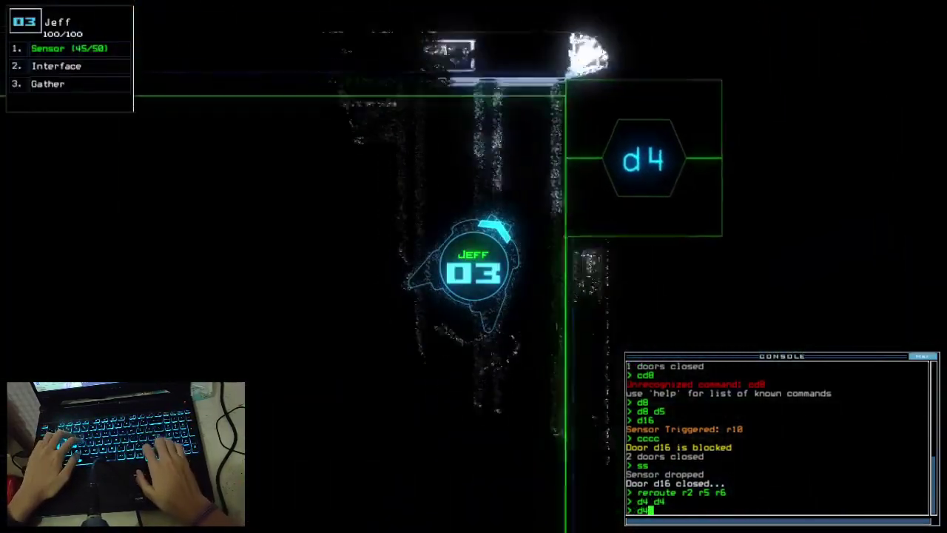
key(Up)
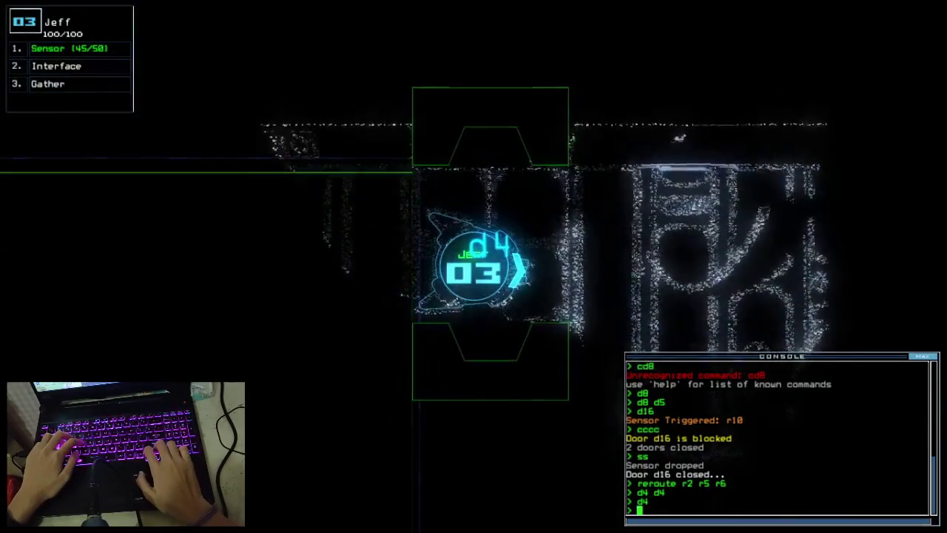
key(Up)
key(Up)
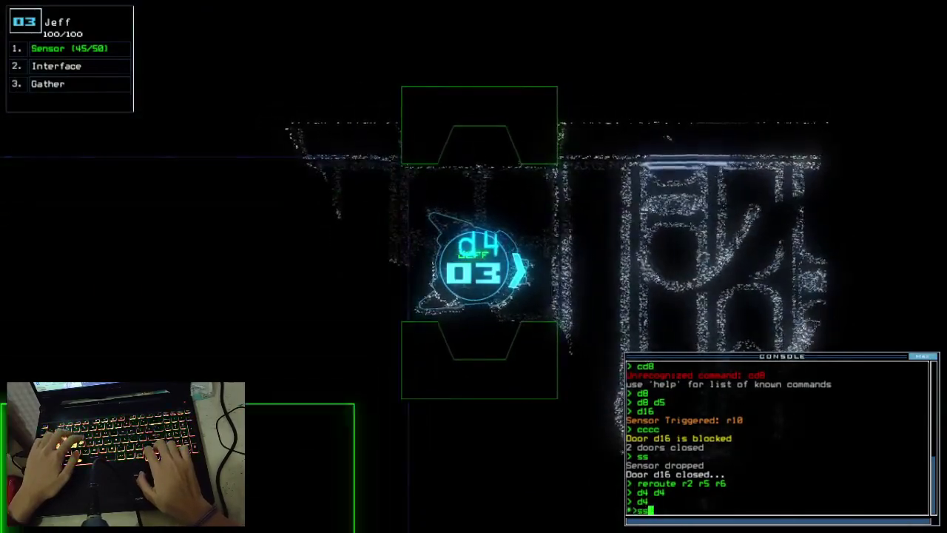
- Drop a sensor, recall drone 1 to r1, gather scrap and reactivate the generator
key(Return)
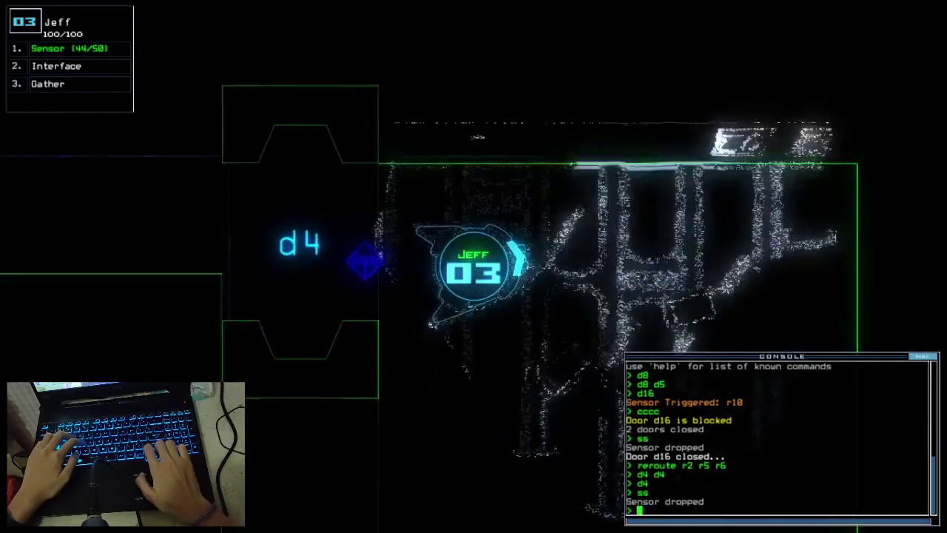
text(back 1)
key(Return)
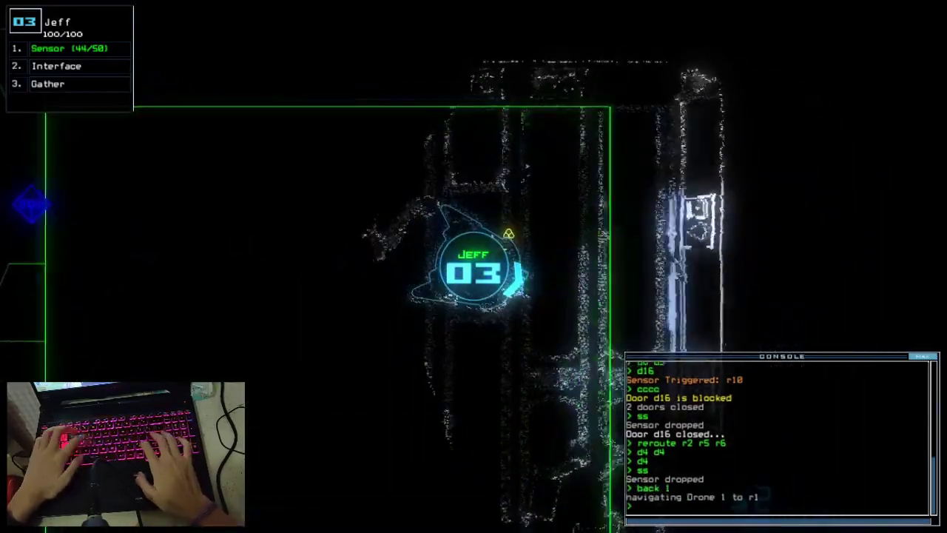
text(g)
key(Return)
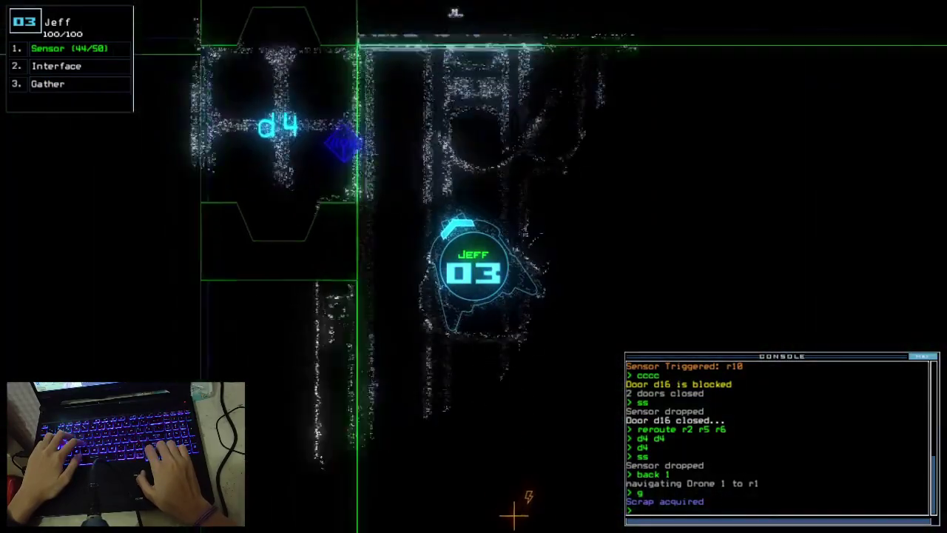
key(Tab)
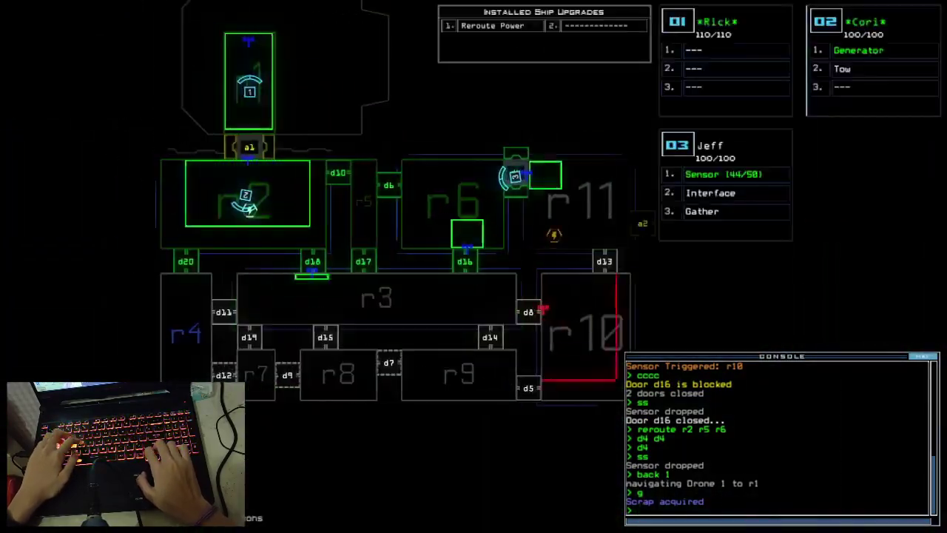
text(generator)
key(Return)
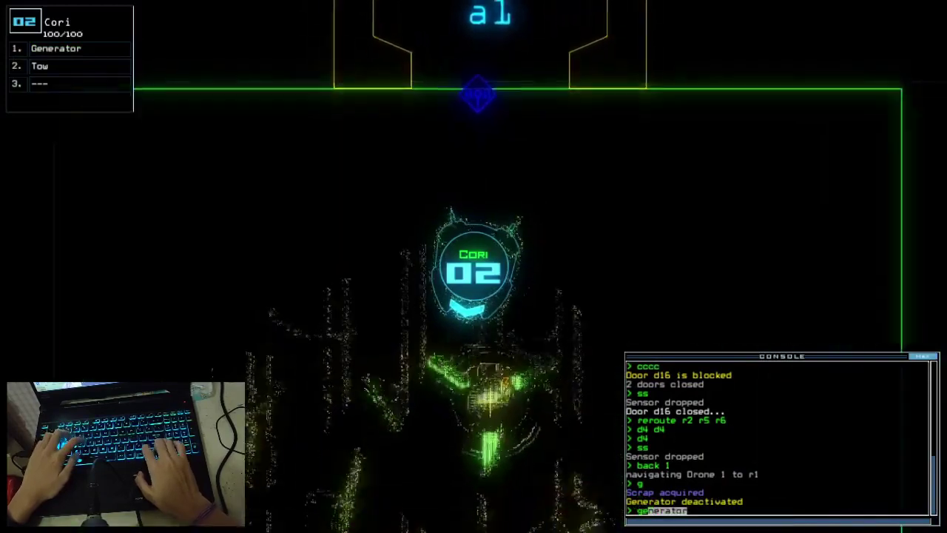
key(Return)
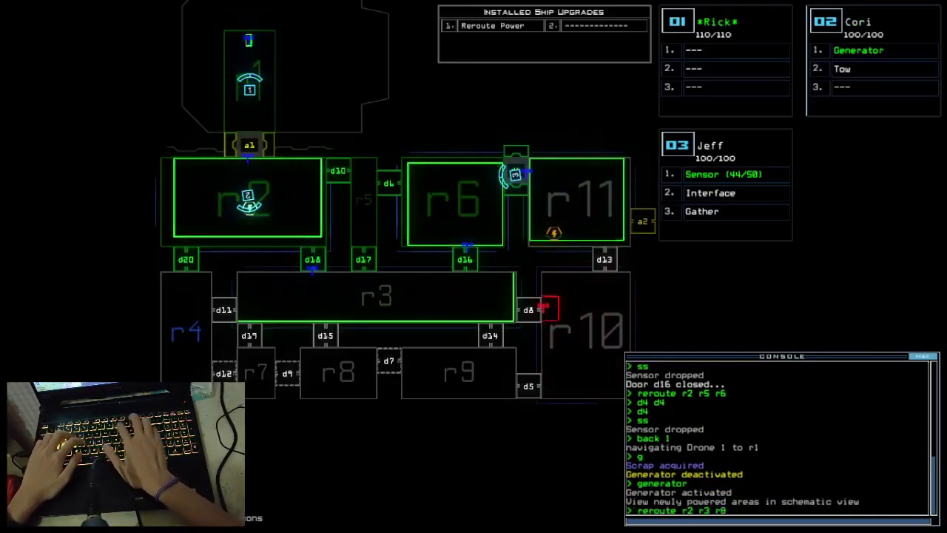
- Reroute power to r2, r3 and r8, run f on r5, and restart Cori's generator
key(Return)
text(te)
key(Return)
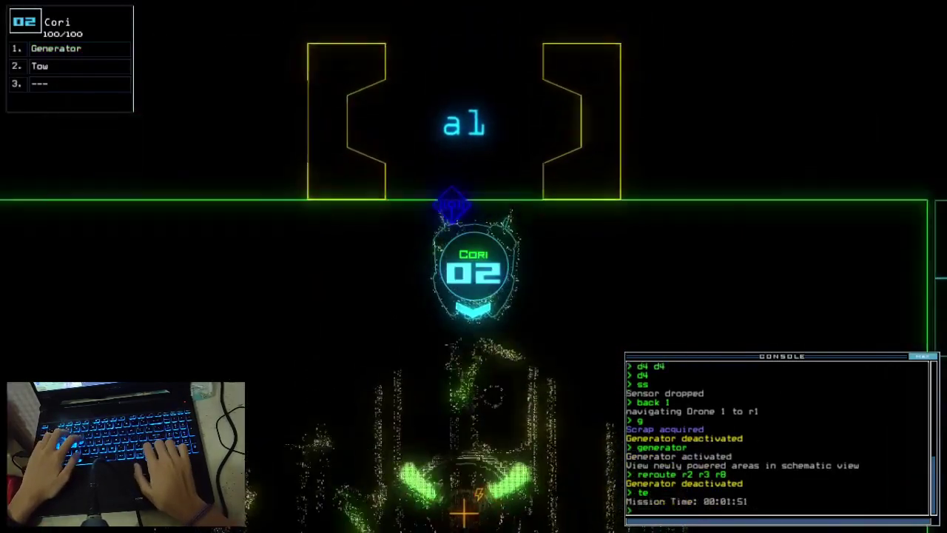
key(Tab)
text(f)
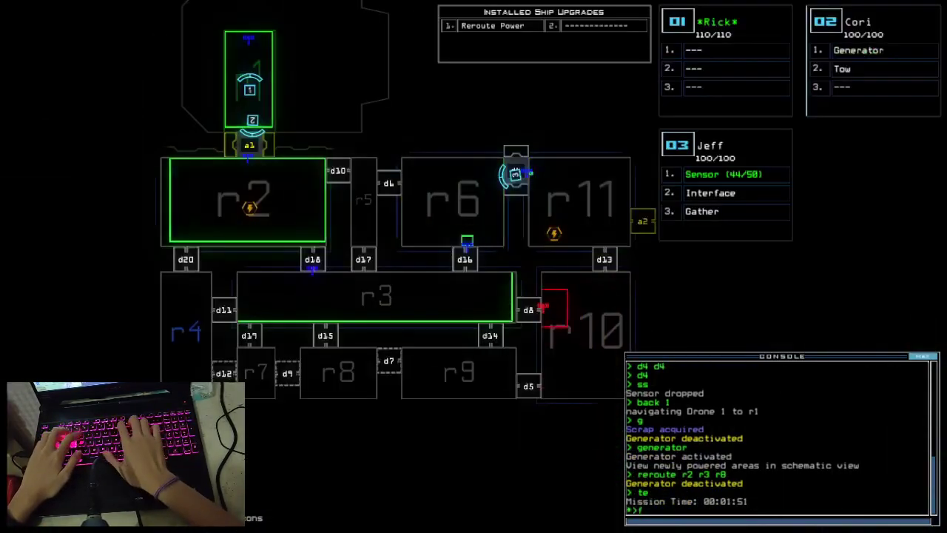
text( r5)
key(Return)
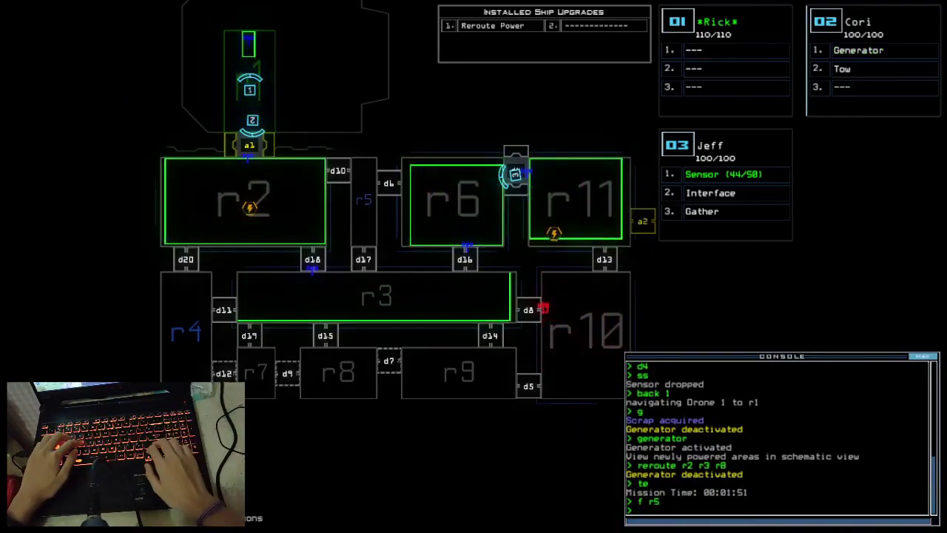
key(Tab)
text(generator)
key(Return)
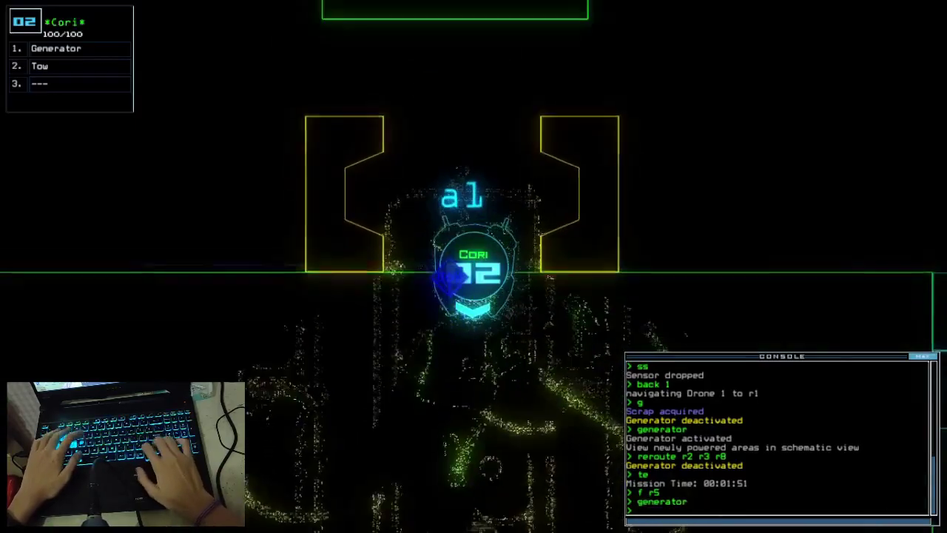
key(3)
key(Left)
- Move Jeff through doors d16 and d14, closing the door behind him
key(Down)
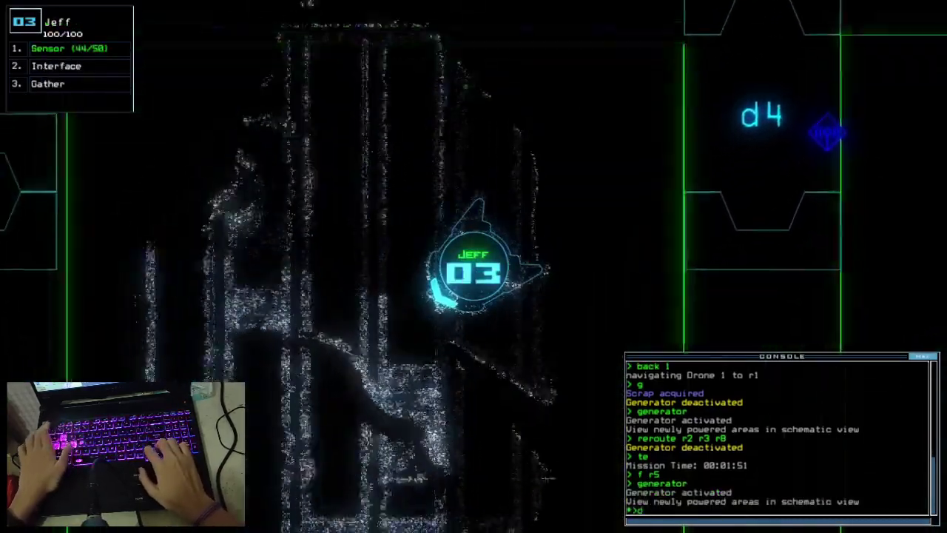
text(d16)
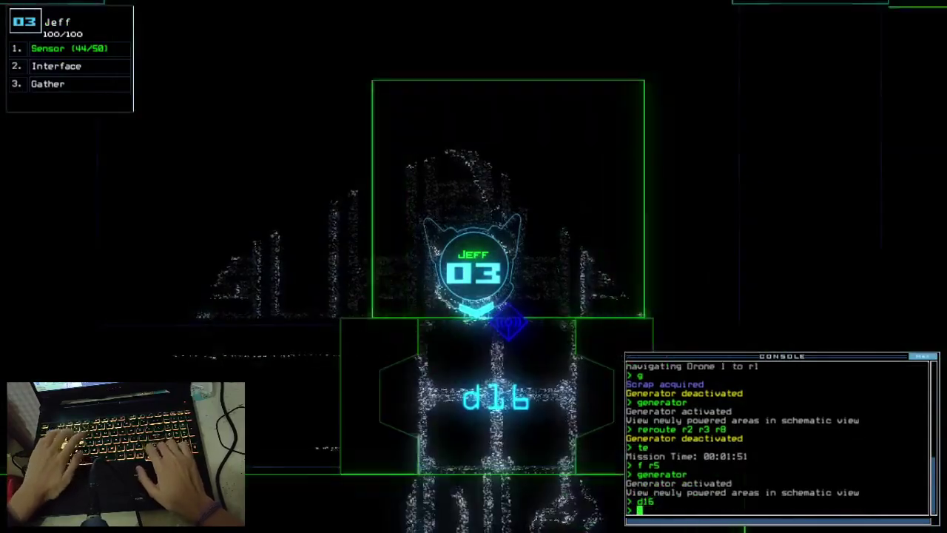
key(Return)
key(Down)
text(c16)
key(Return)
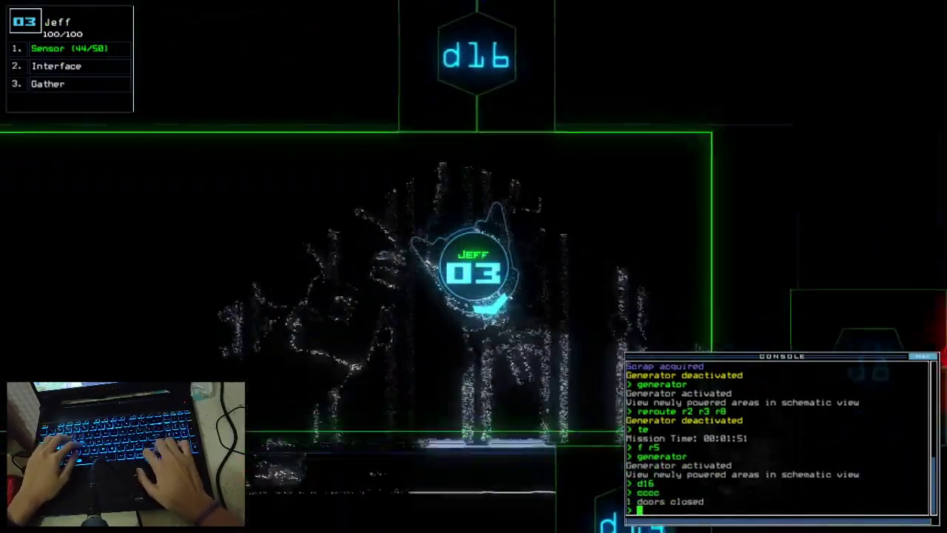
text(d14)
key(Return)
key(Down)
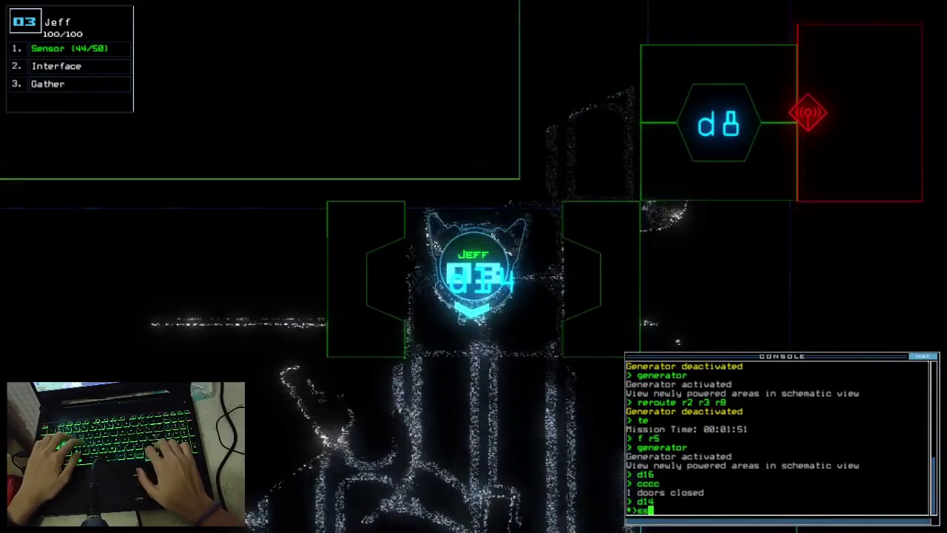
text(s)
key(Return)
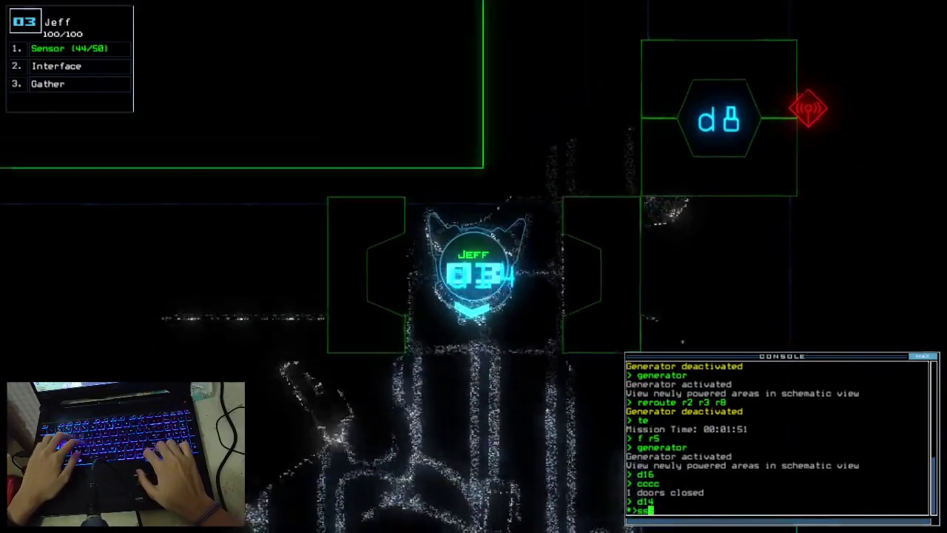
- Drop sensors from Jeff and open door d7 along the way
key(Down)
key(Left)
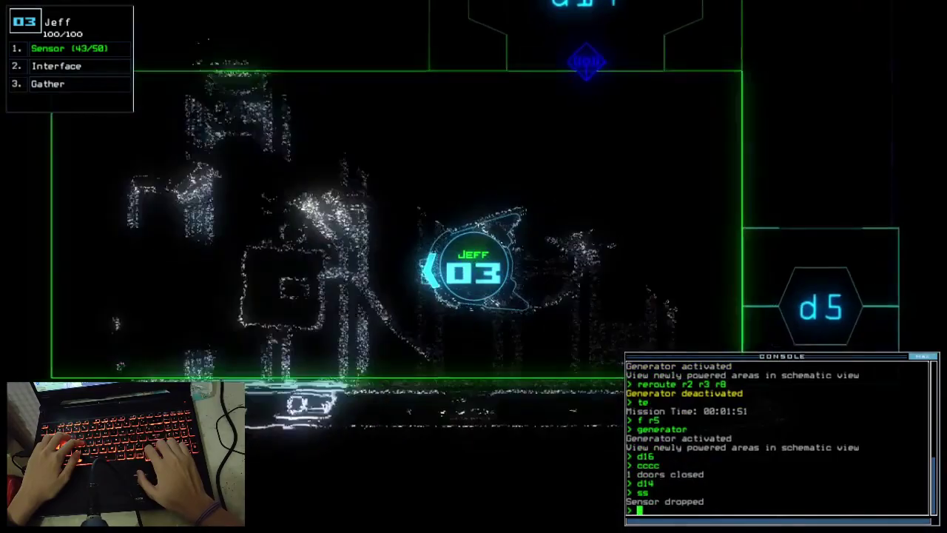
text(d7)
key(Return)
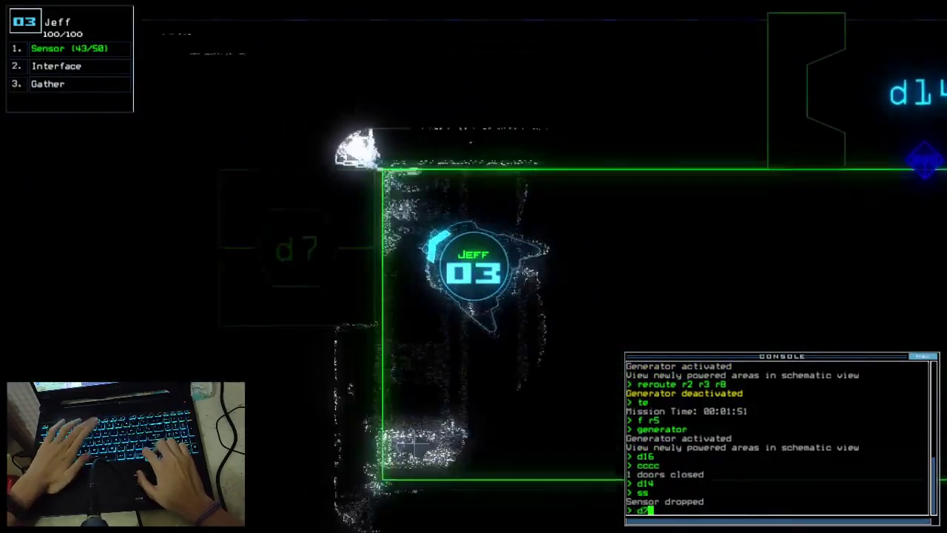
key(Tab)
key(Tab)
key(Left)
text(s)
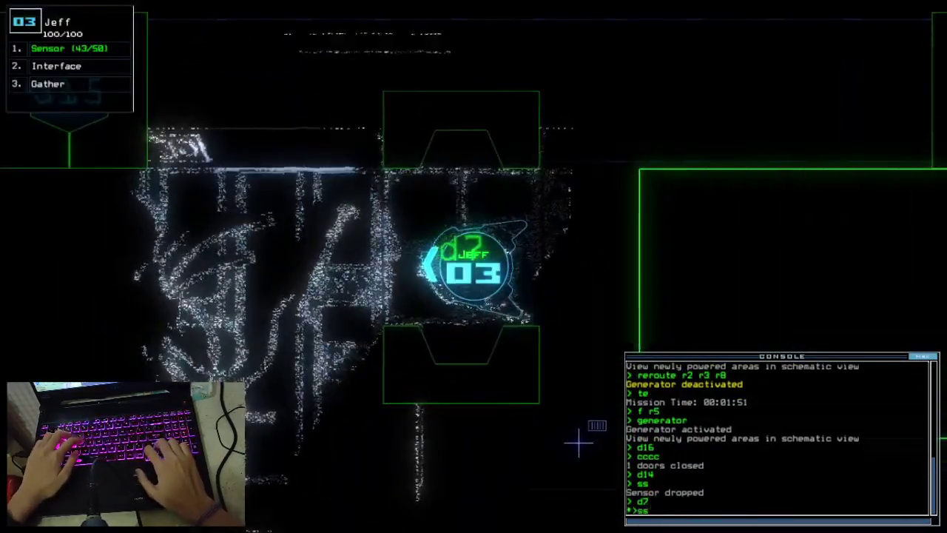
text(s)
key(Return)
key(Up)
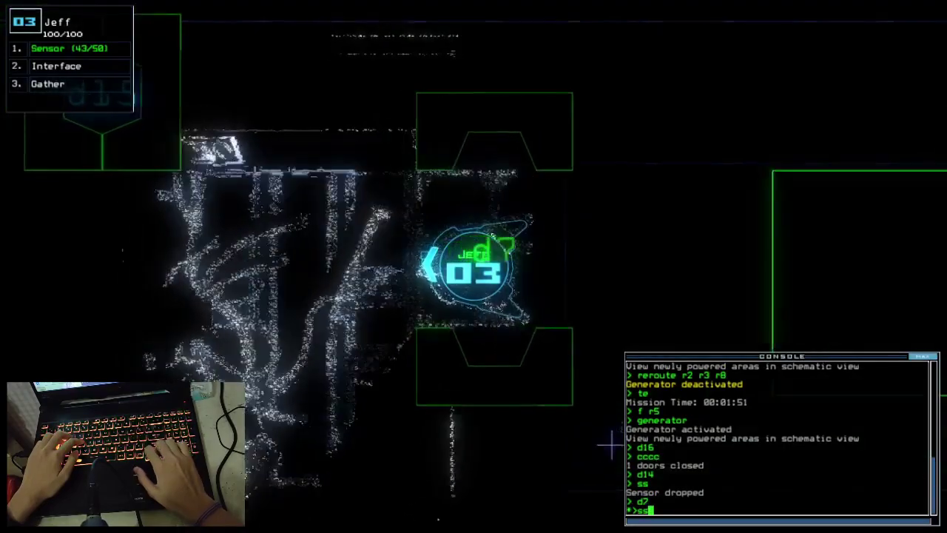
text(rv)
- Activate the console interface, cycle door d15 behind Jeff and open d9
key(Return)
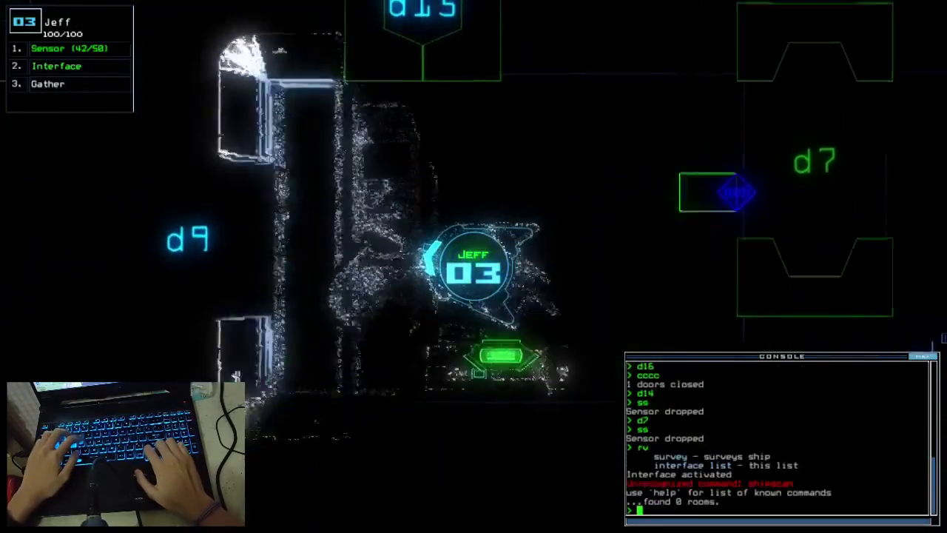
text(df)
key(Return)
text(cccc)
key(Return)
text(d15)
key(Return)
text(cccc)
key(Return)
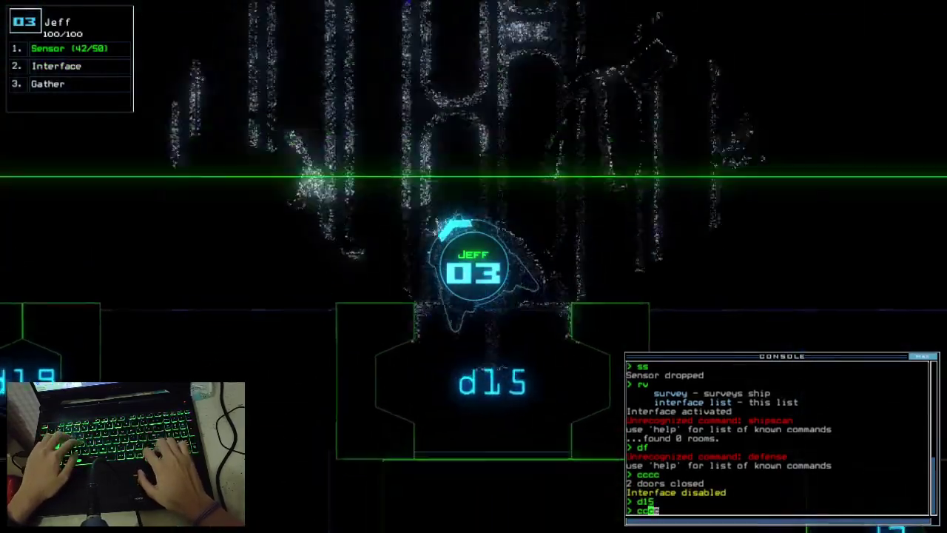
key(space)
text(9)
key(Return)
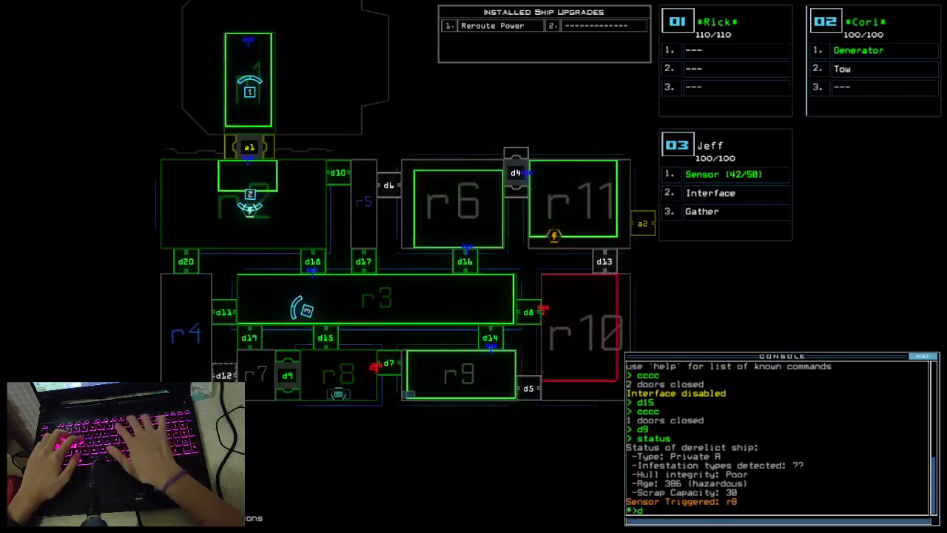
- Open door d19, drop a sensor there, send Jeff through and open d11
key(space)
text(d19)
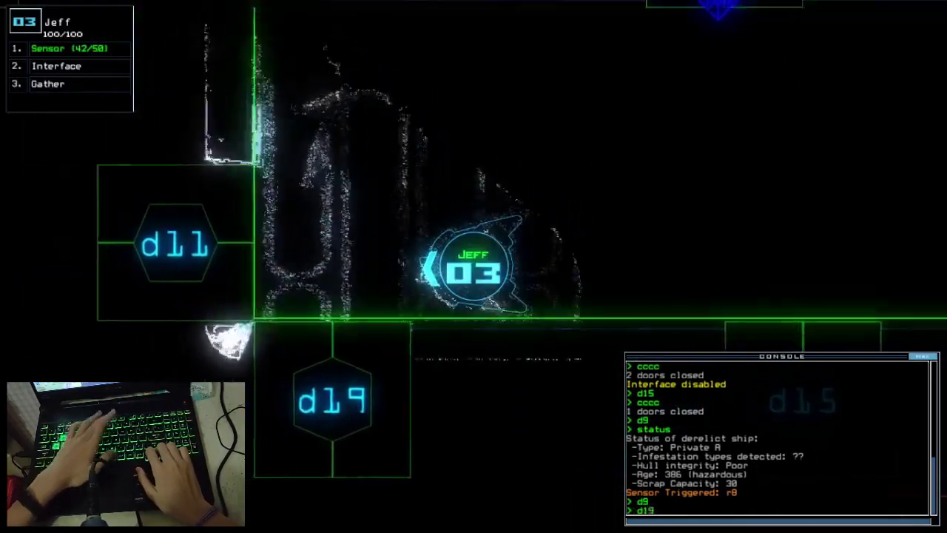
key(Return)
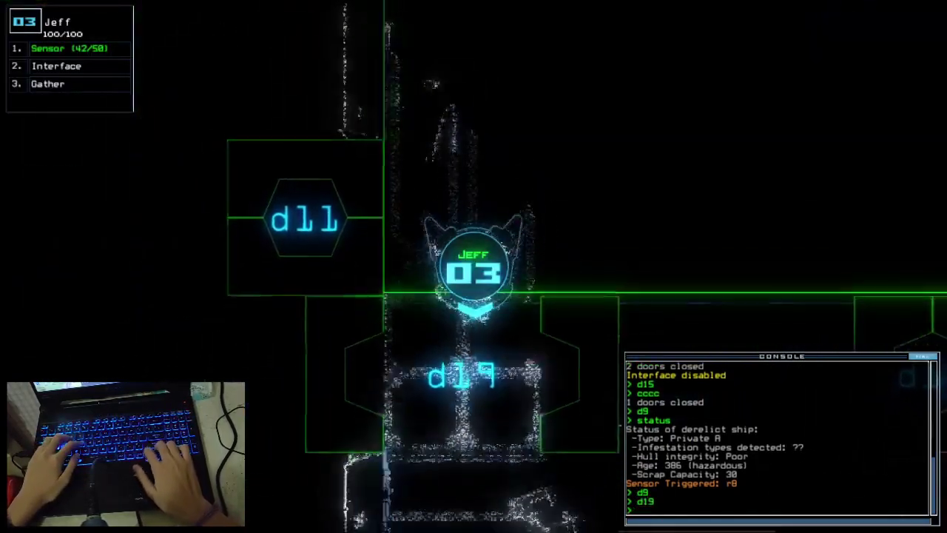
text(ss)
key(Return)
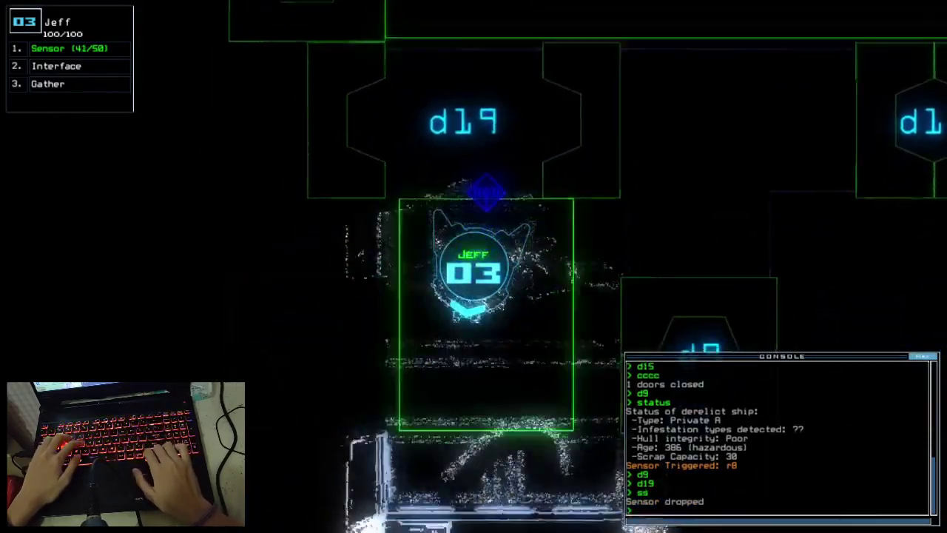
key(Up)
text(cccc)
key(Return)
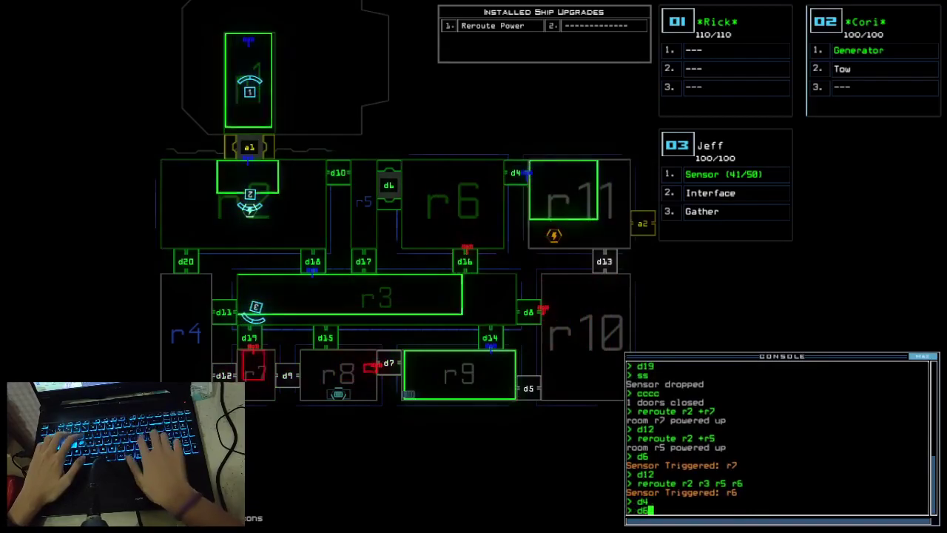
key(Tab)
text(d11)
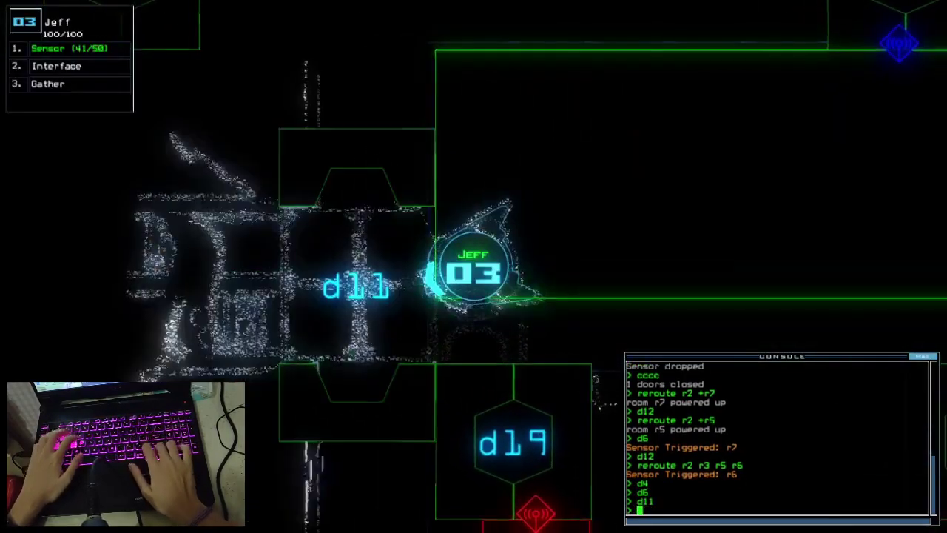
key(Return)
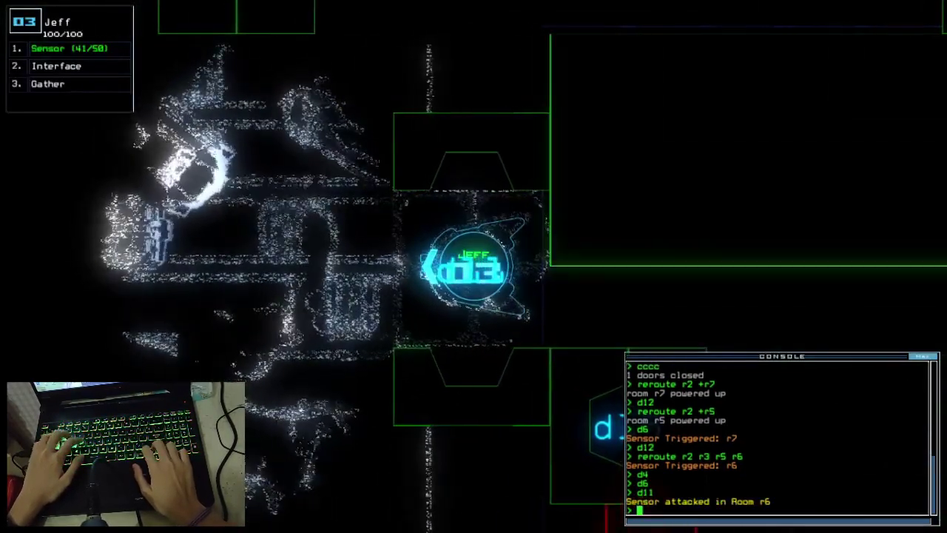
text(ss)
- Drop another sensor near d11, check the swap panel, and move Jeff toward doors d12 and d19
key(Return)
text(swap)
key(Return)
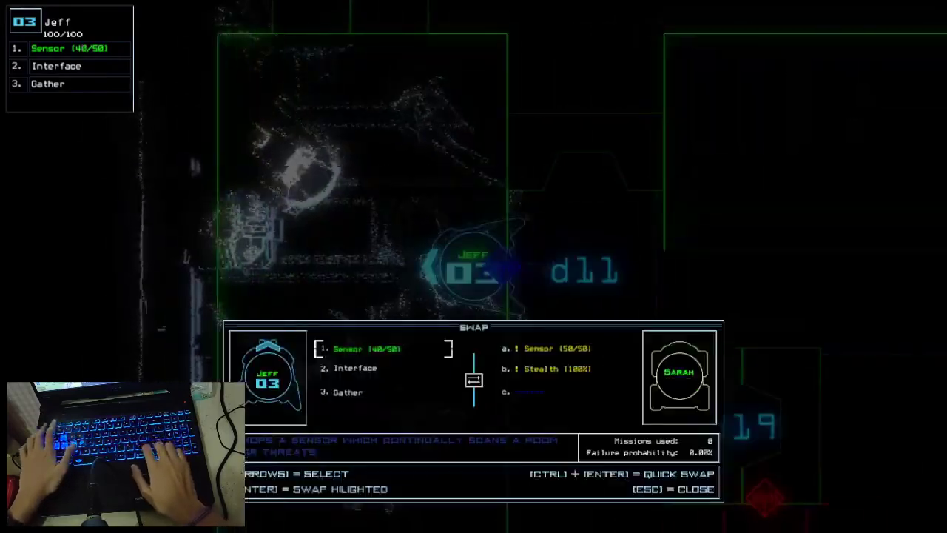
key(Escape)
key(Up)
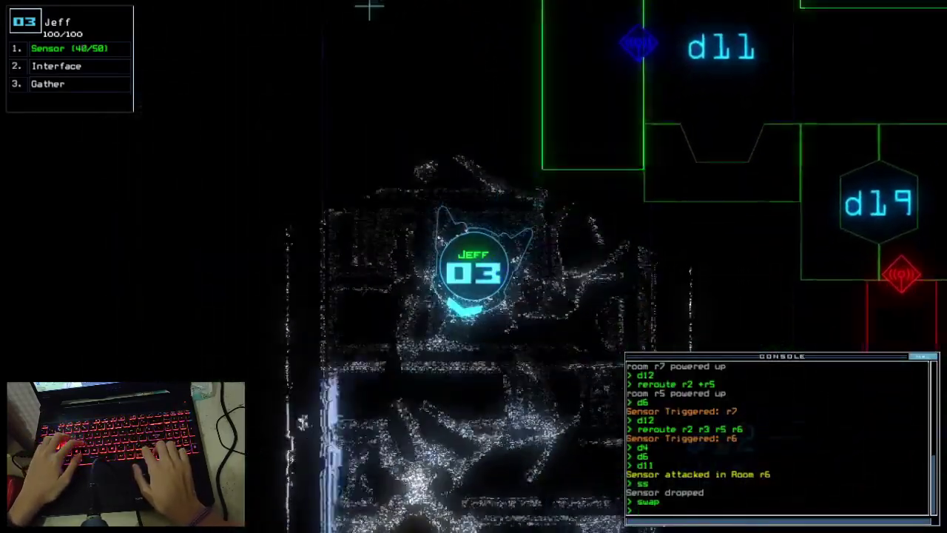
- Drive Cori to the disabled drone Sarah and start towing her
key(space)
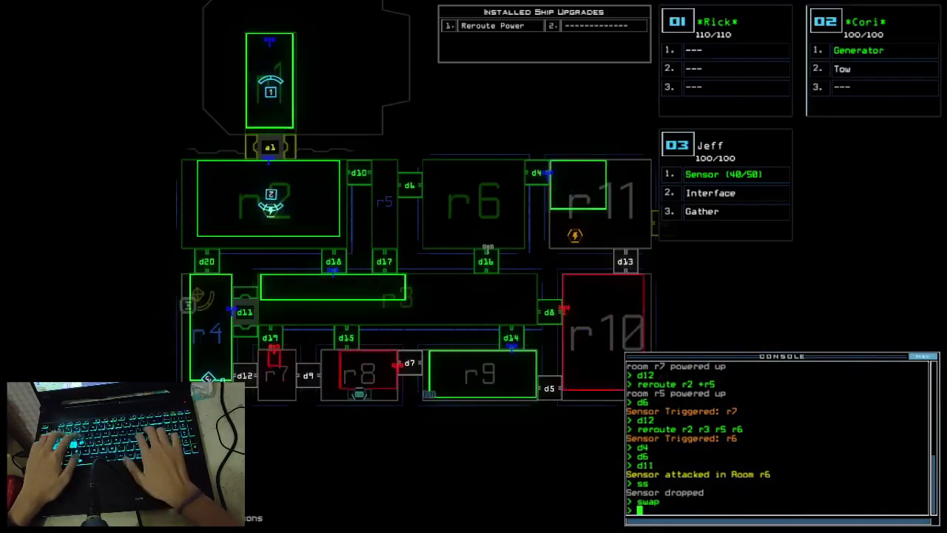
text(d202)
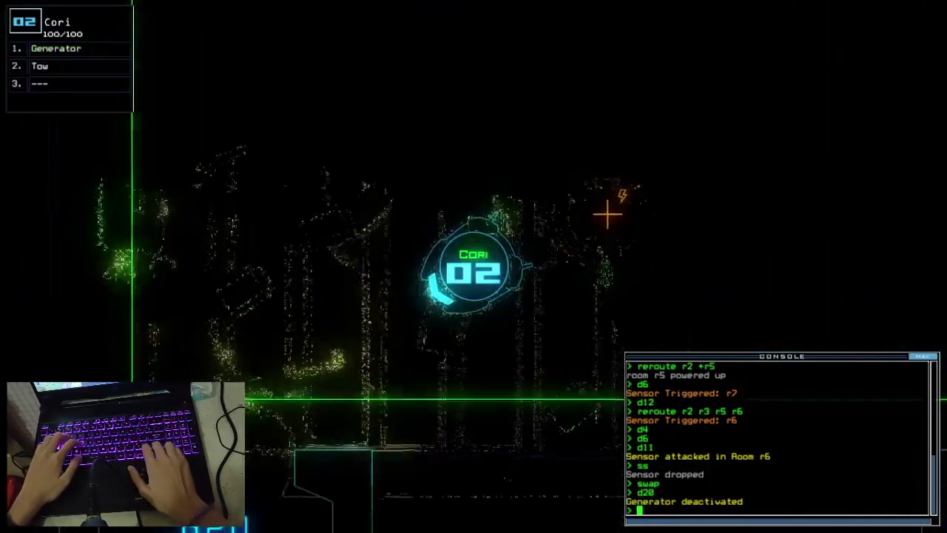
text(to)
key(Down)
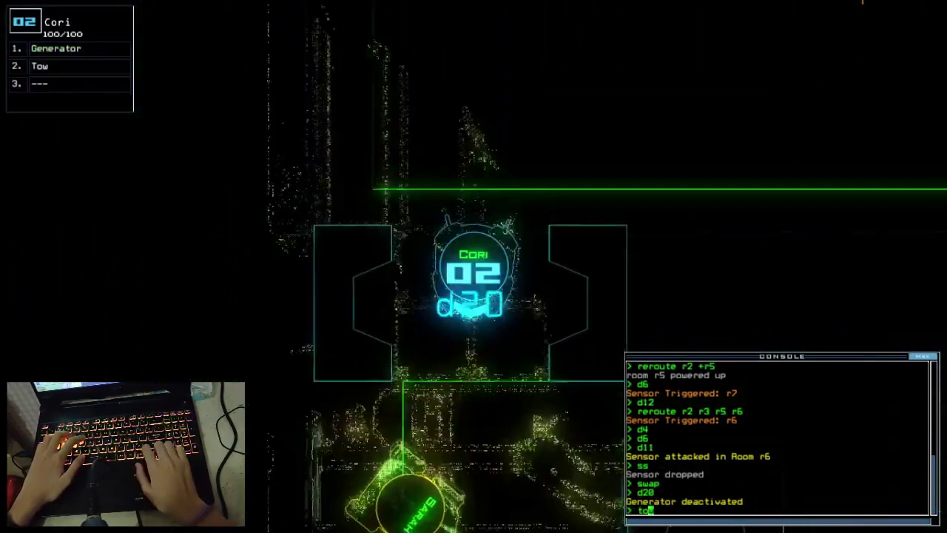
text(w)
key(Return)
text(navigate 3)
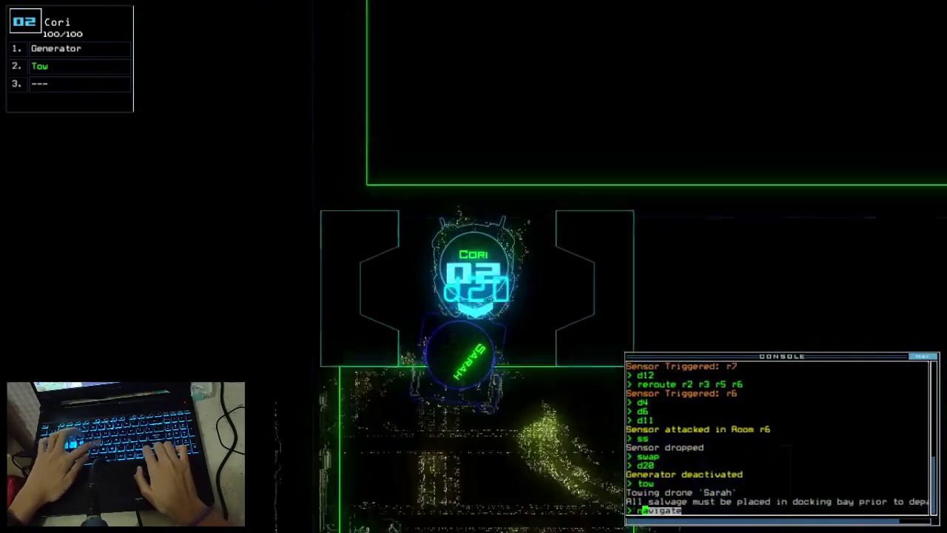
- Send Jeff to Cori's room r2 and power the generator back up
key(Return)
text(generator)
key(Return)
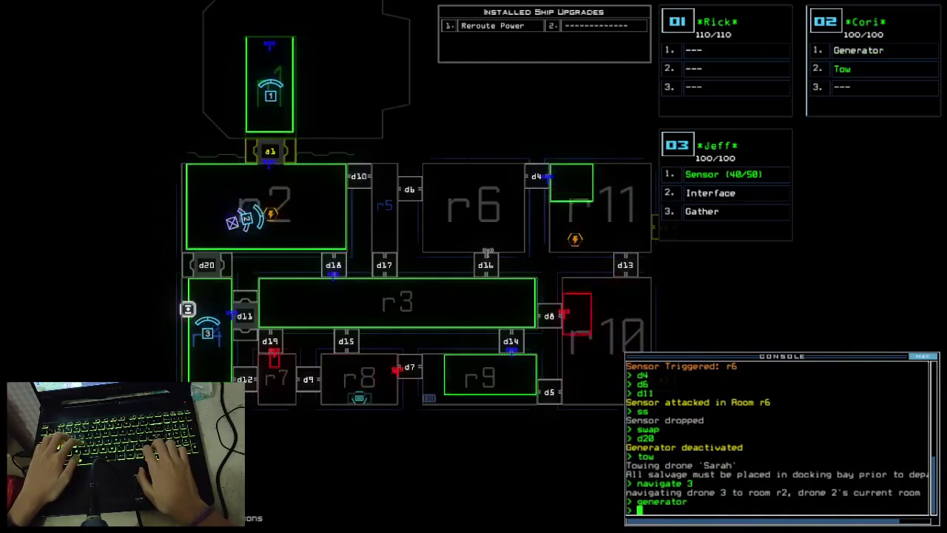
key(Return)
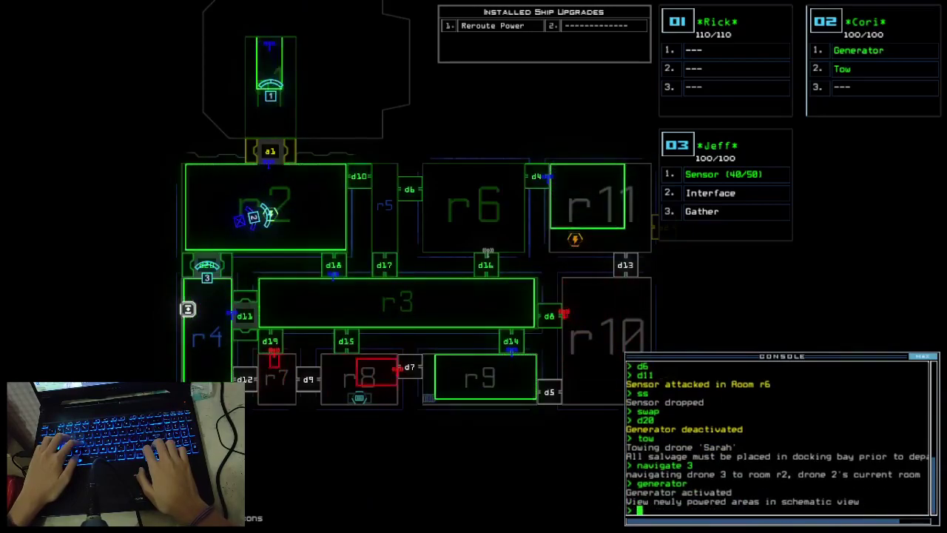
- Close nearby doors, reroute power to r3, r10 and r6, then open r10 and airlock a3
key(Tab)
key(Tab)
text(cccc)
key(Return)
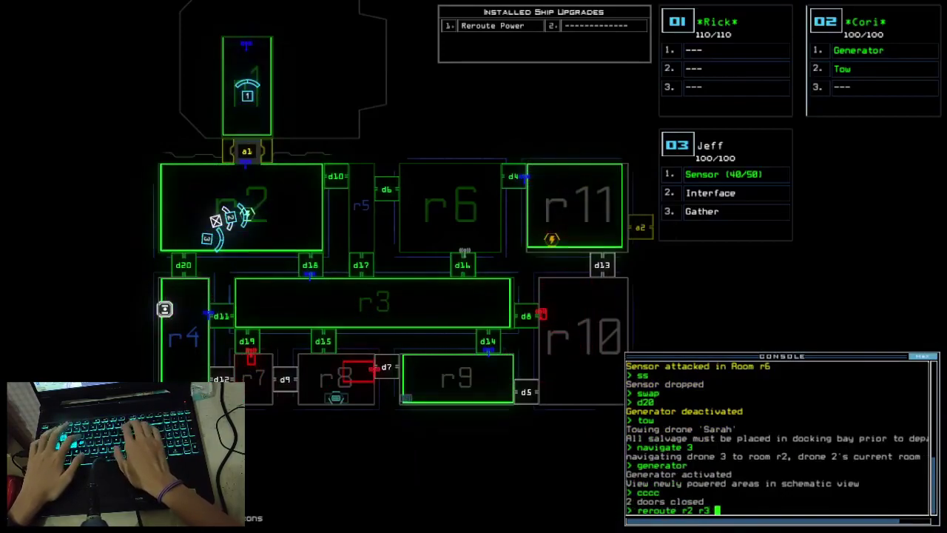
key(Return)
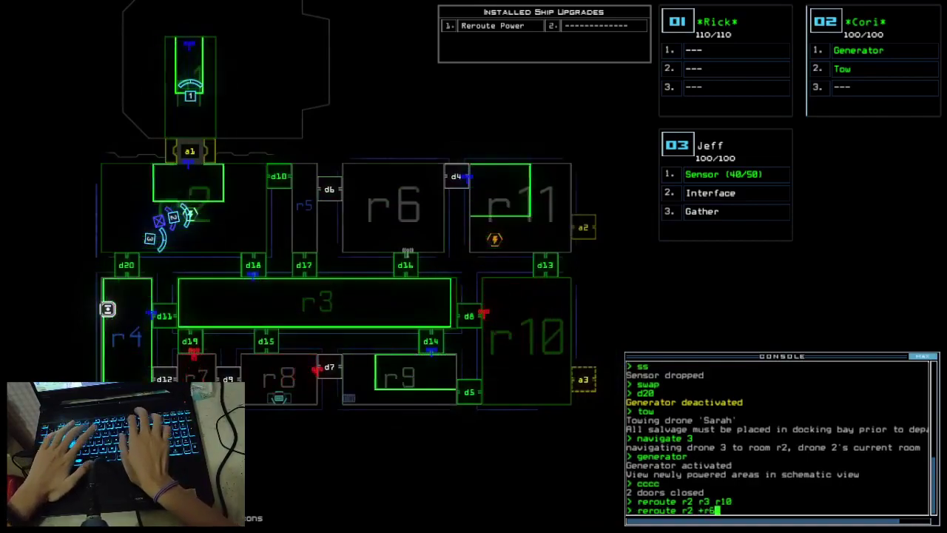
text(6)
key(Return)
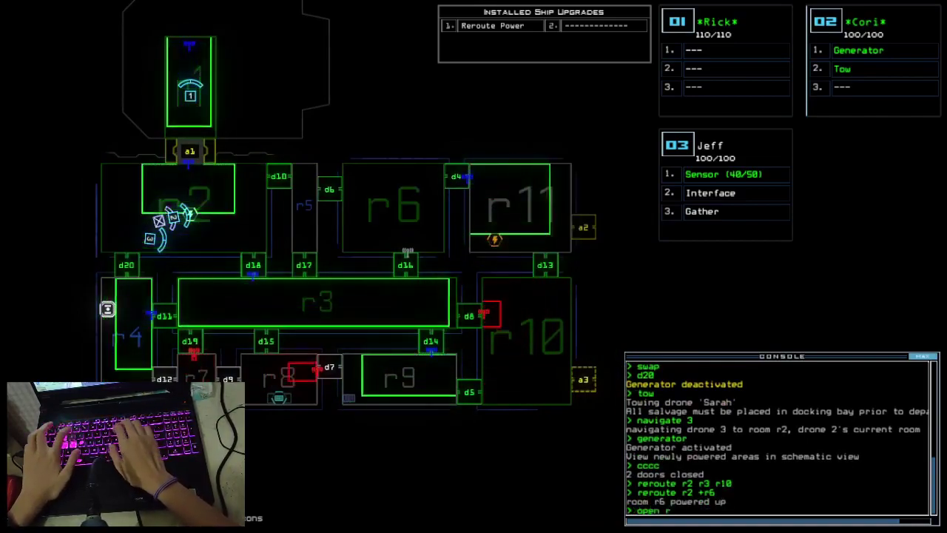
text(open r10;a3;d8 d5 d)
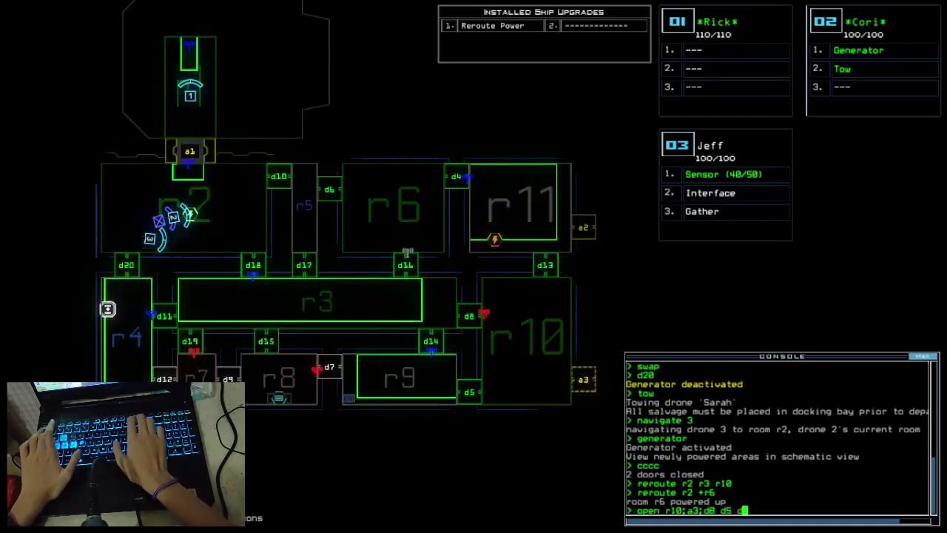
text(13)
key(Return)
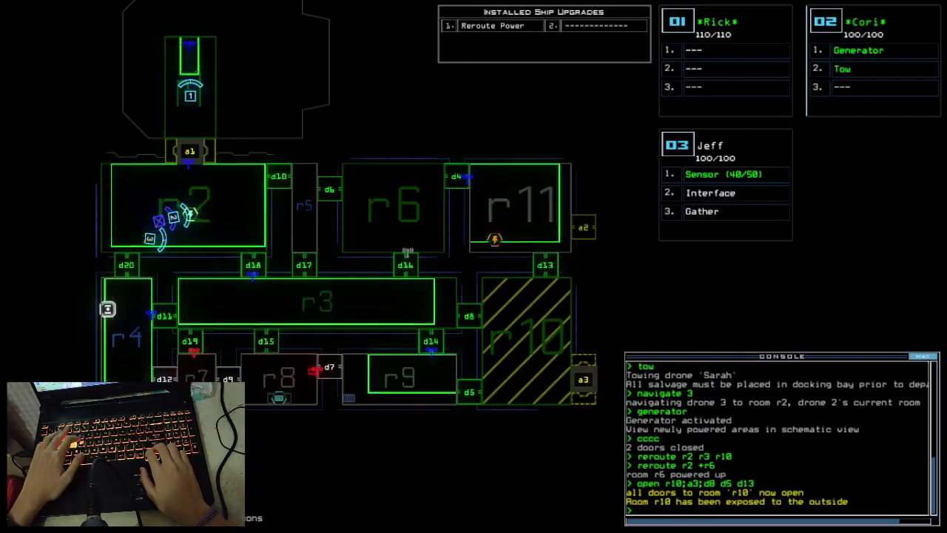
text(a3 d8)
key(Return)
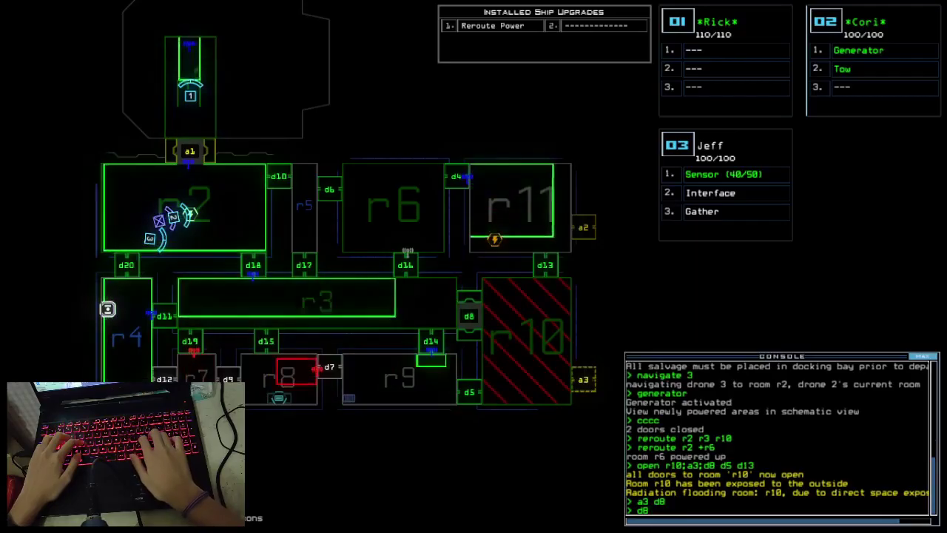
- Toggle door d8, then open doors d18 and d16 for Jeff
key(Return)
key(space)
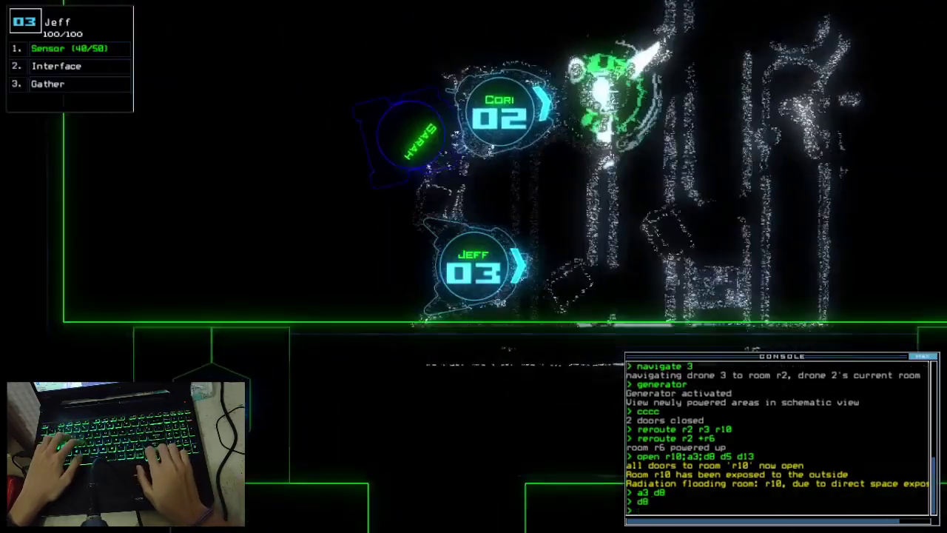
text(d18)
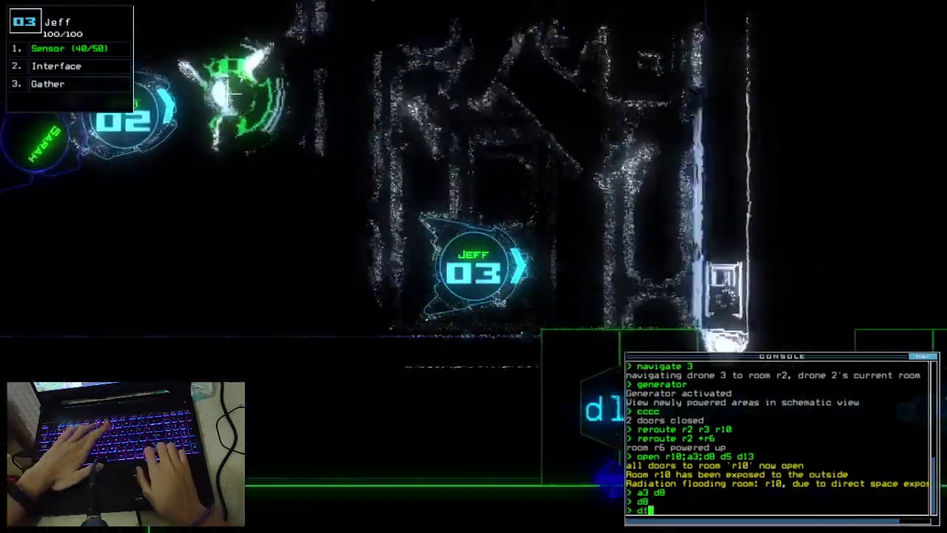
key(Return)
key(space)
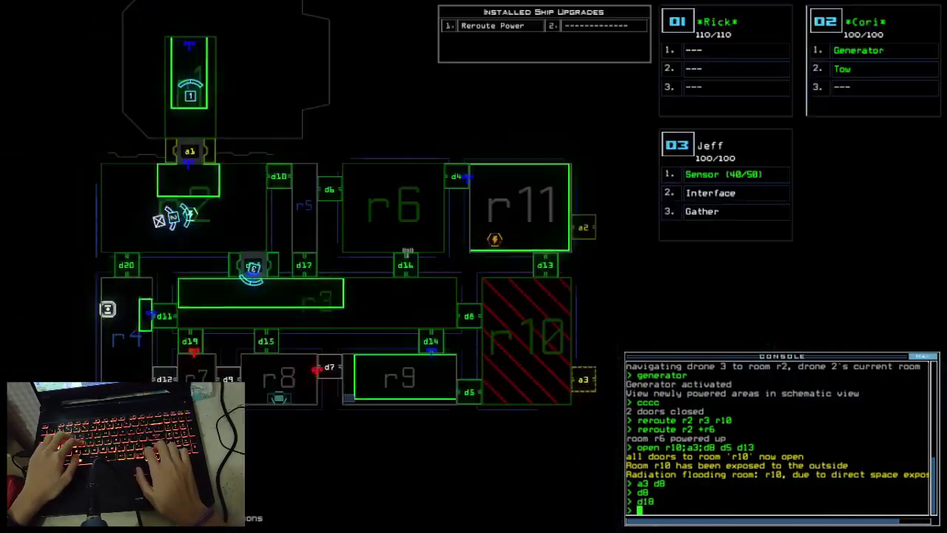
key(space)
text(d16)
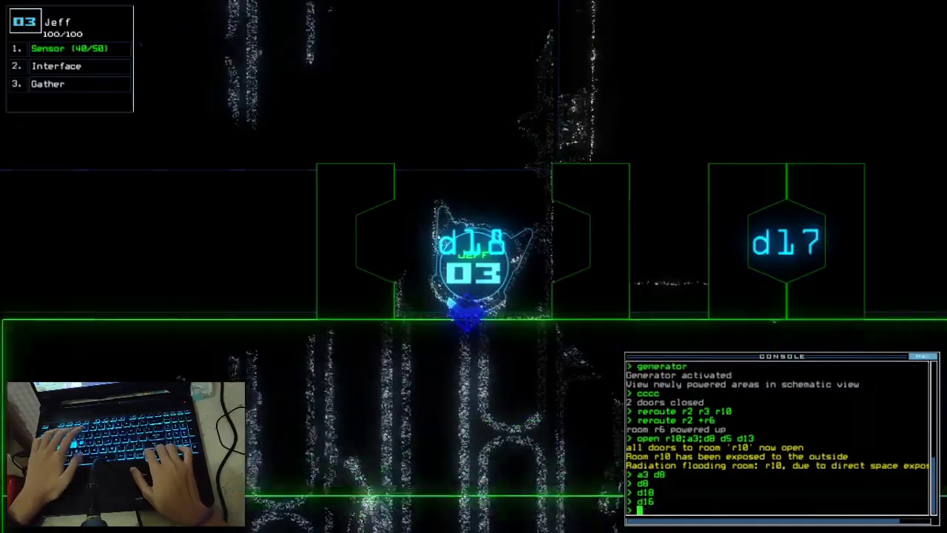
key(Return)
key(space)
key(space)
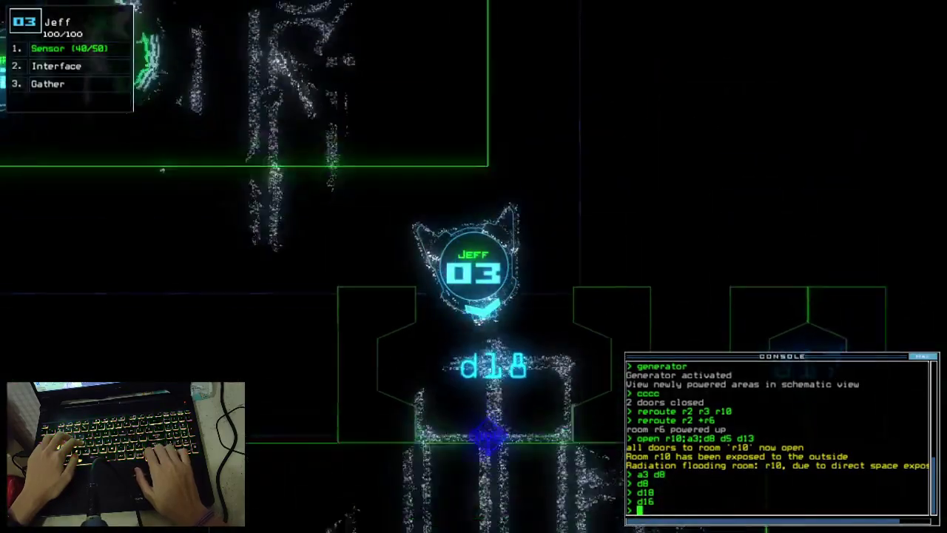
- Open d10, drop a sensor, try gathering fuel, and toggle door d10 for Jeff
key(space)
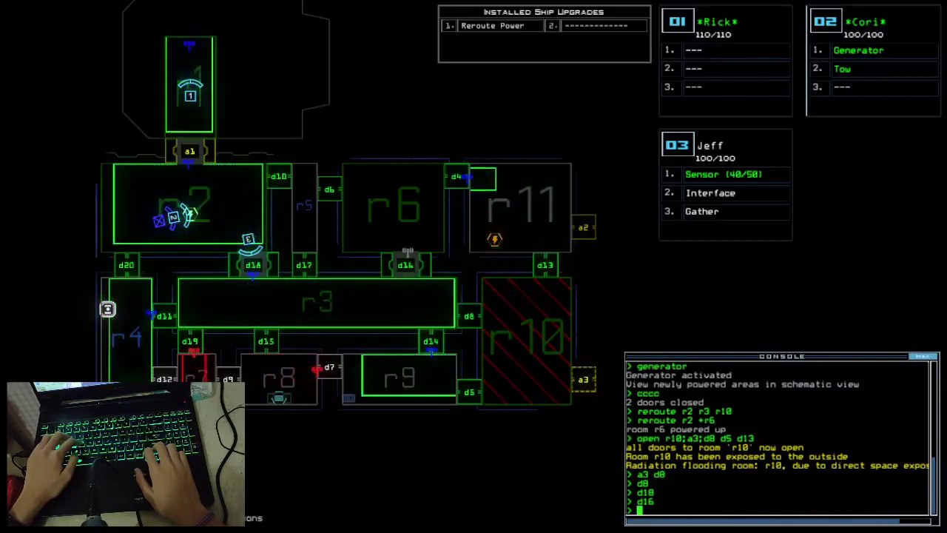
key(space)
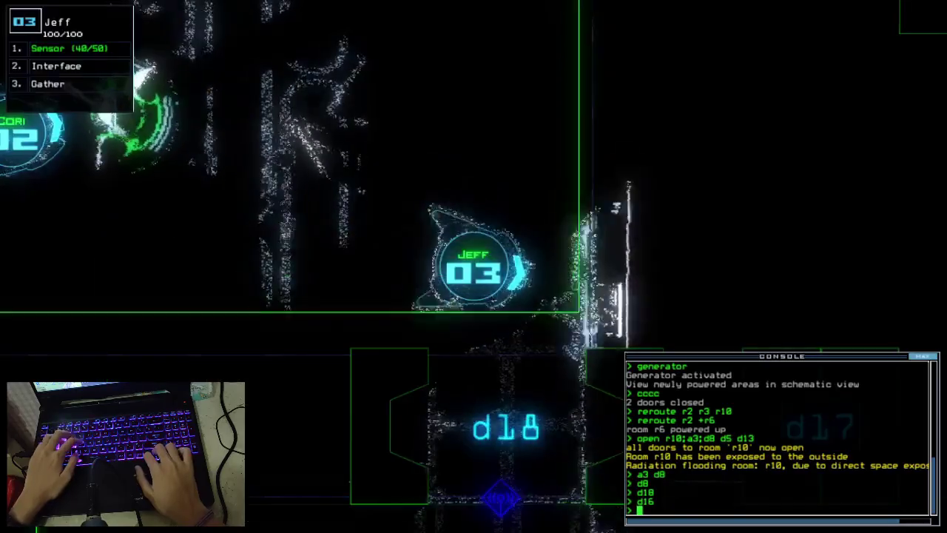
text(cd10)
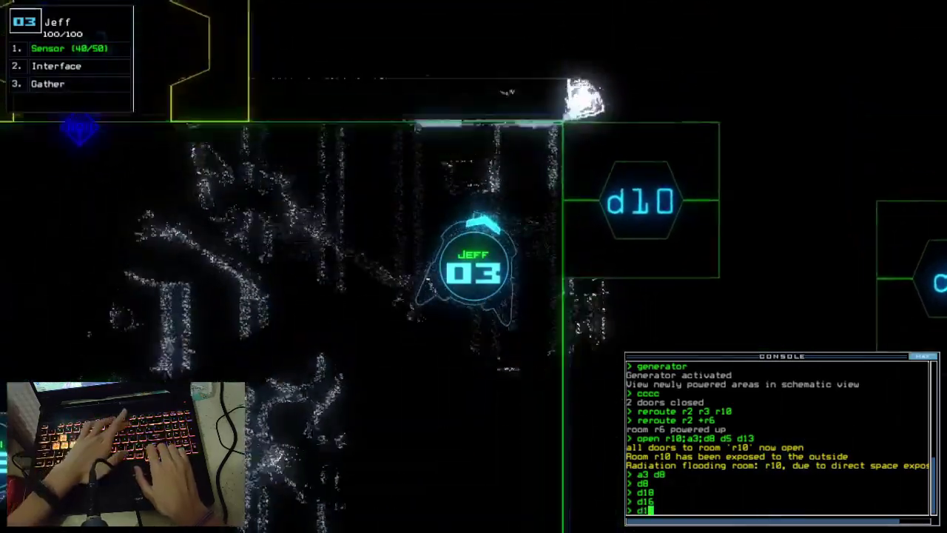
key(Return)
key(Return)
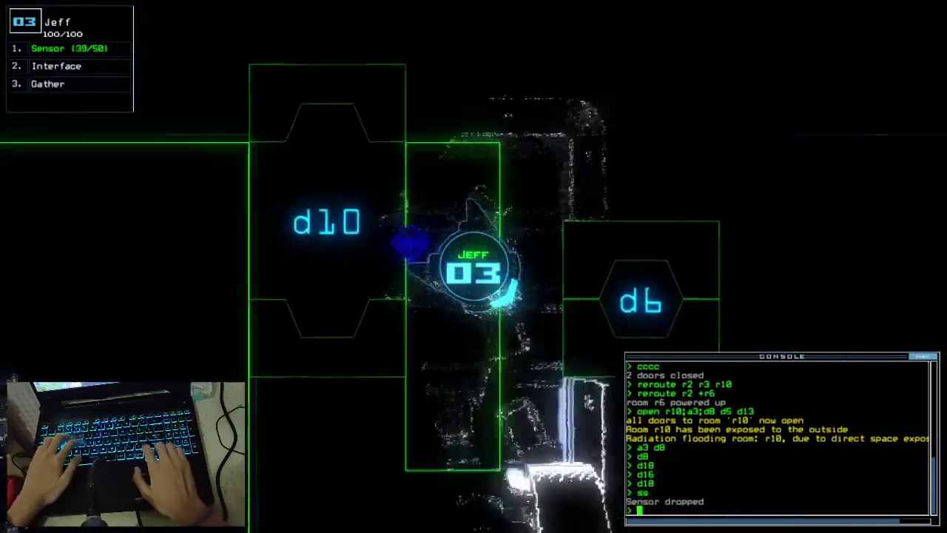
text(g)
key(Return)
key(space)
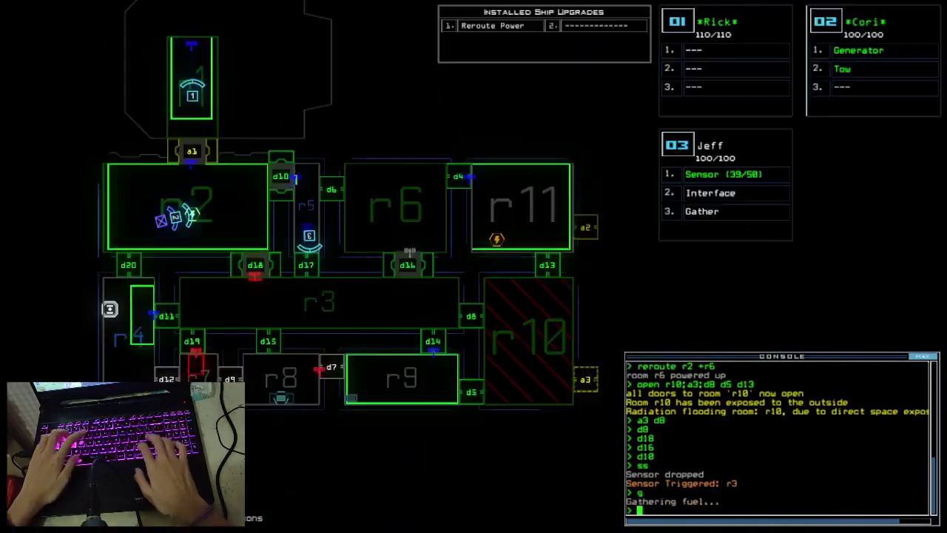
text(d10)
key(Return)
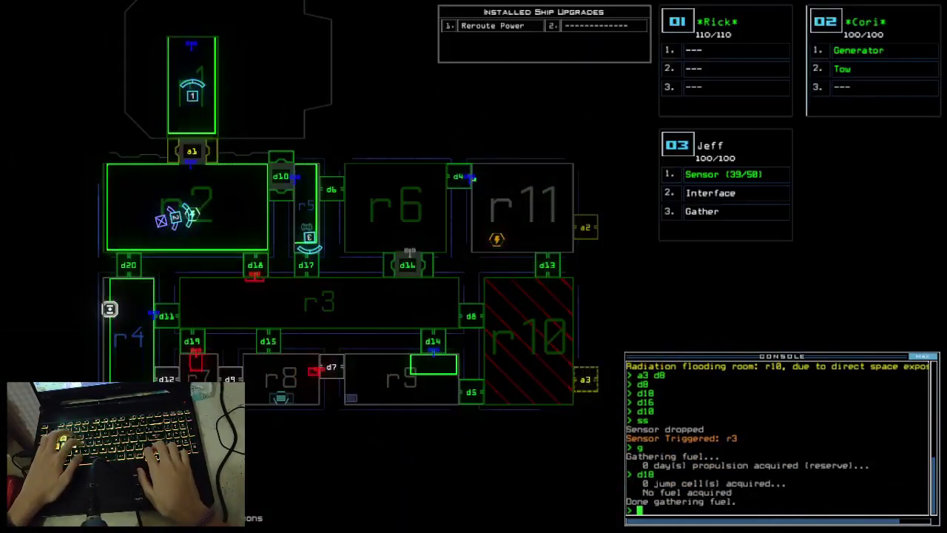
text(f r5)
key(Return)
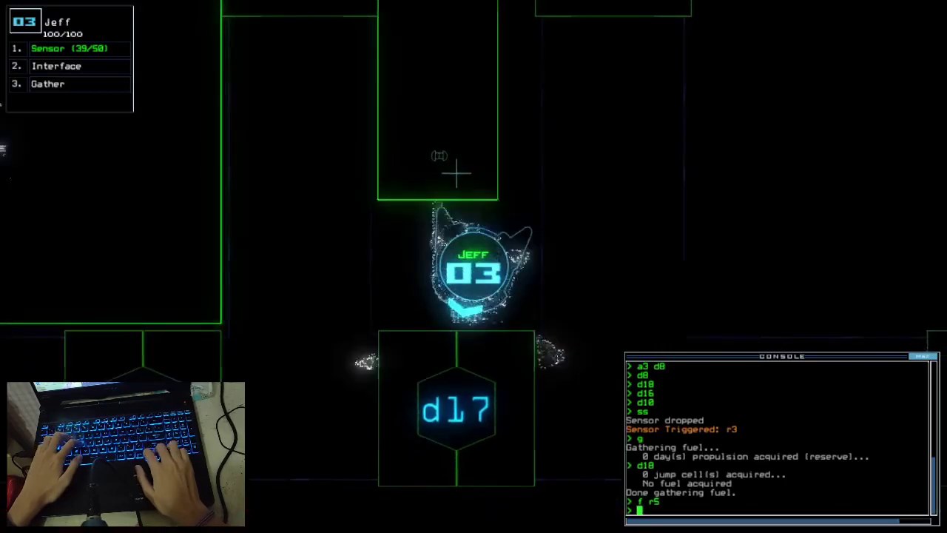
text(d17)
key(Return)
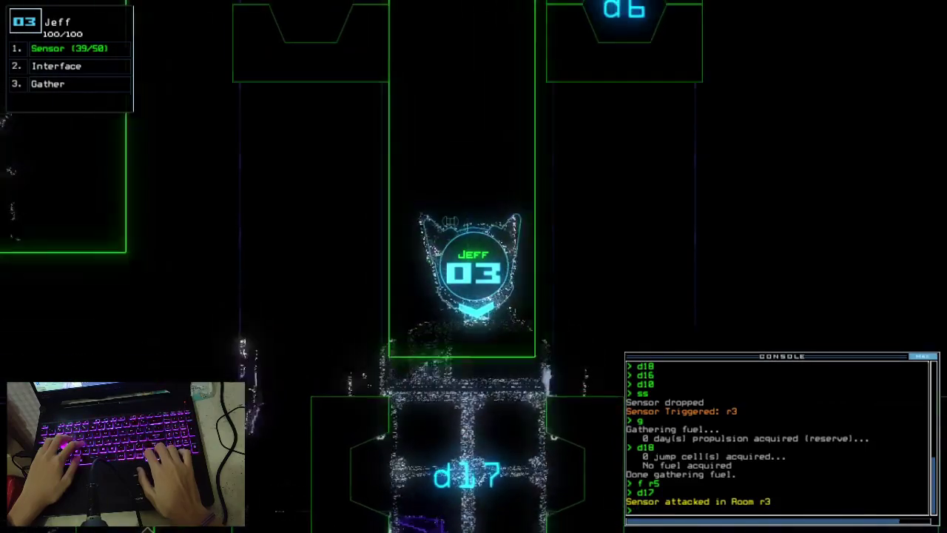
text(cccc)
- Close all nearby doors and cycle door d8 three times while watching Jeff's camera
key(Return)
key(space)
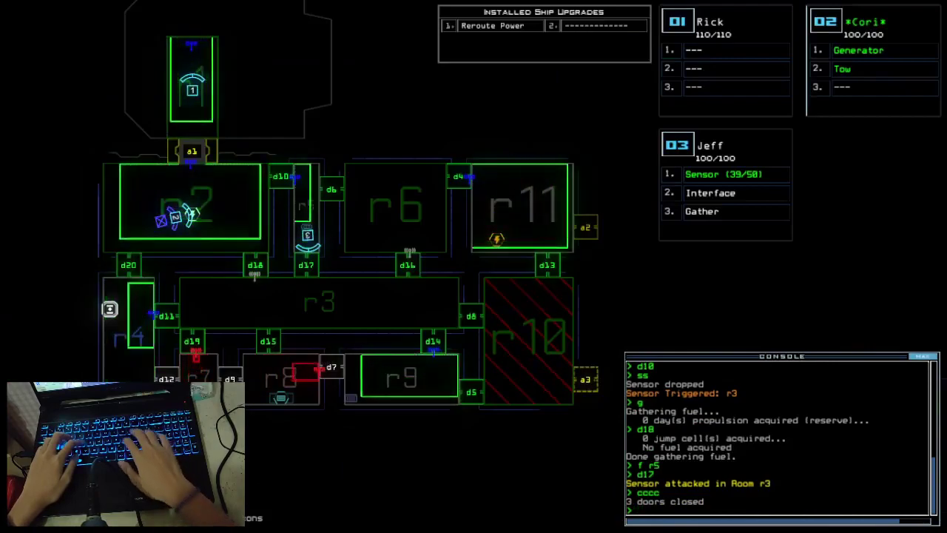
text(d8)
key(Return)
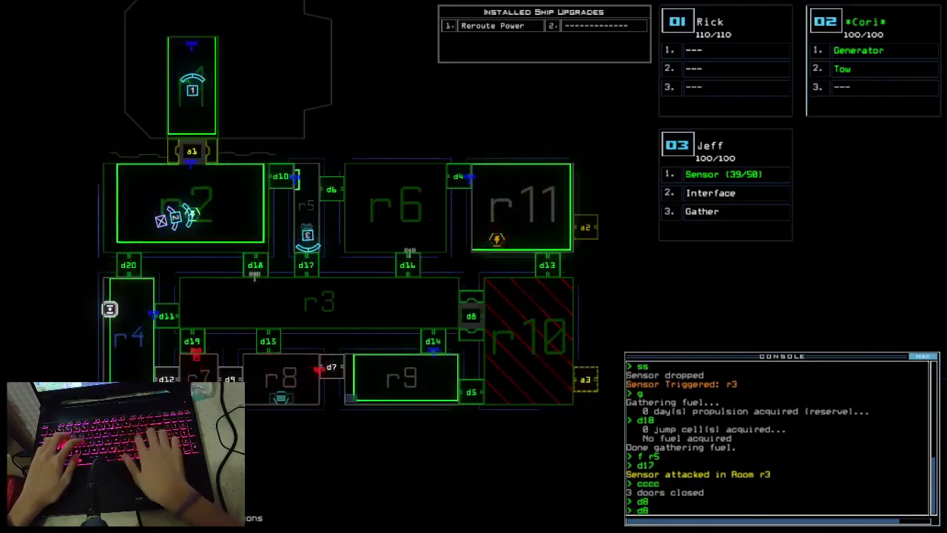
text(d8)
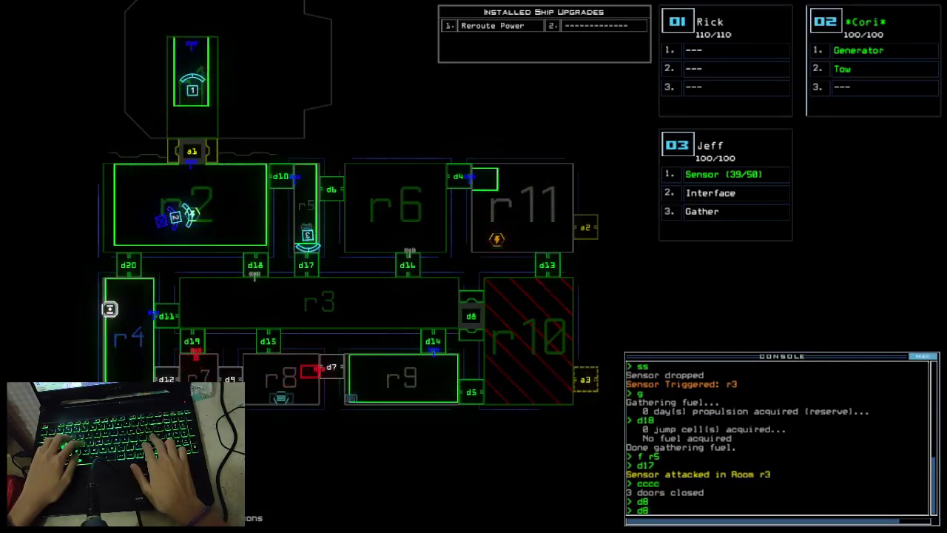
key(Return)
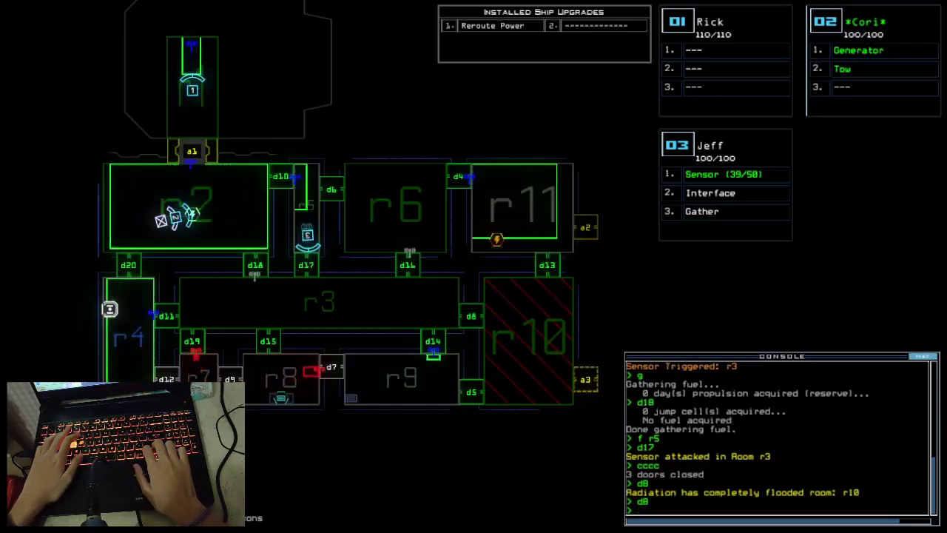
key(3)
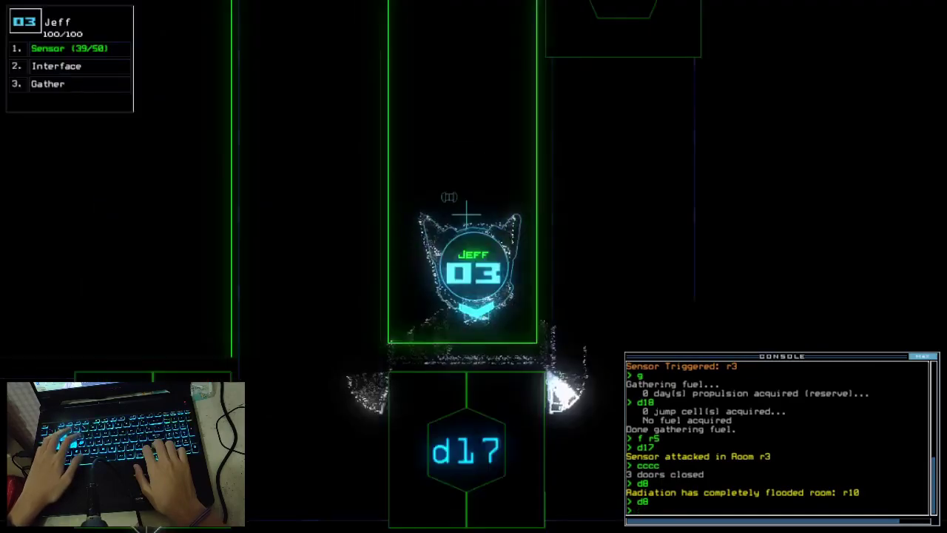
text(d8)
key(Return)
- Move Jeff through door d10, close the doors behind him, and send drone 2 back to r1
key(space)
key(space)
key(Up)
key(Up)
key(Up)
text(d10)
key(Return)
key(Left)
key(Left)
key(Up)
key(Up)
text(cccc)
key(Return)
key(Up)
key(Up)
key(Up)
text(back 2)
key(Return)
- Move Jeff through a1, then drive Cori's drone up into r1
key(Up)
key(Up)
key(Up)
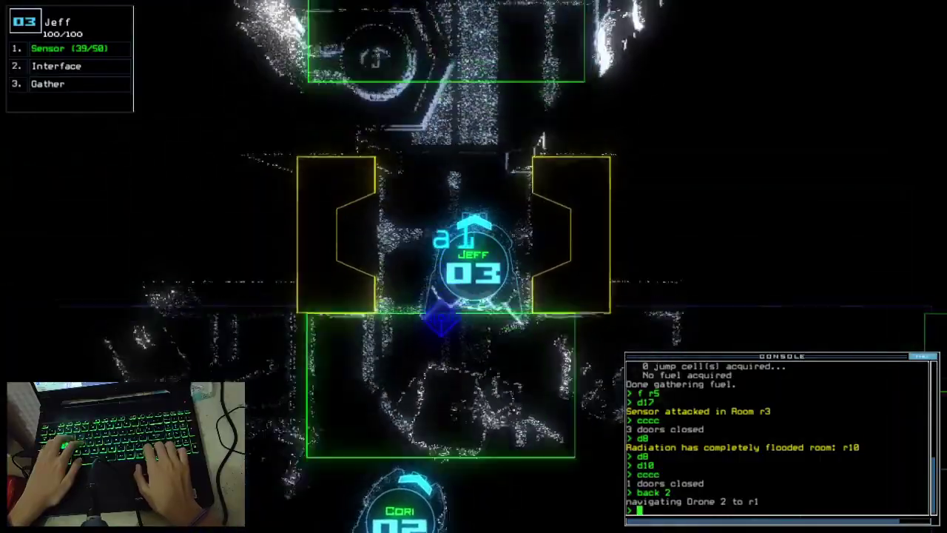
key(2)
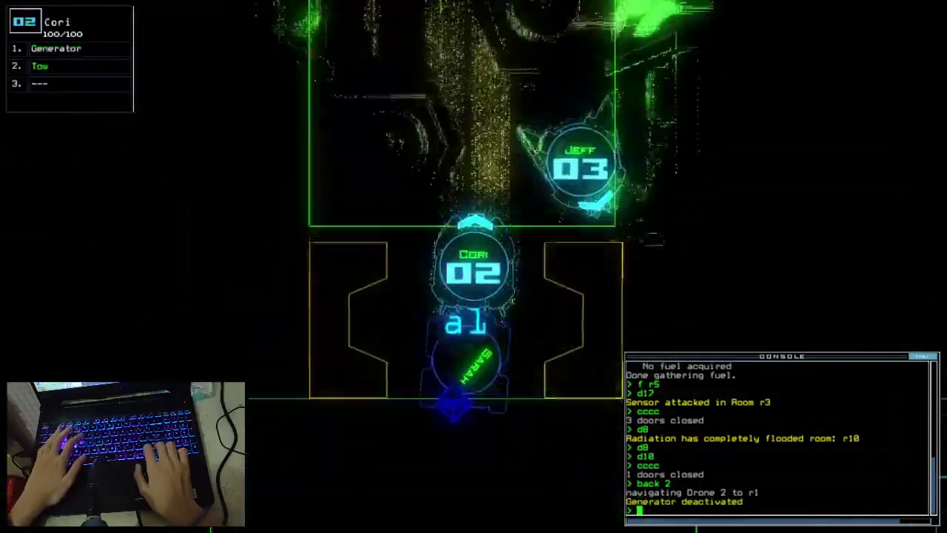
key(Up)
key(Up)
key(Up)
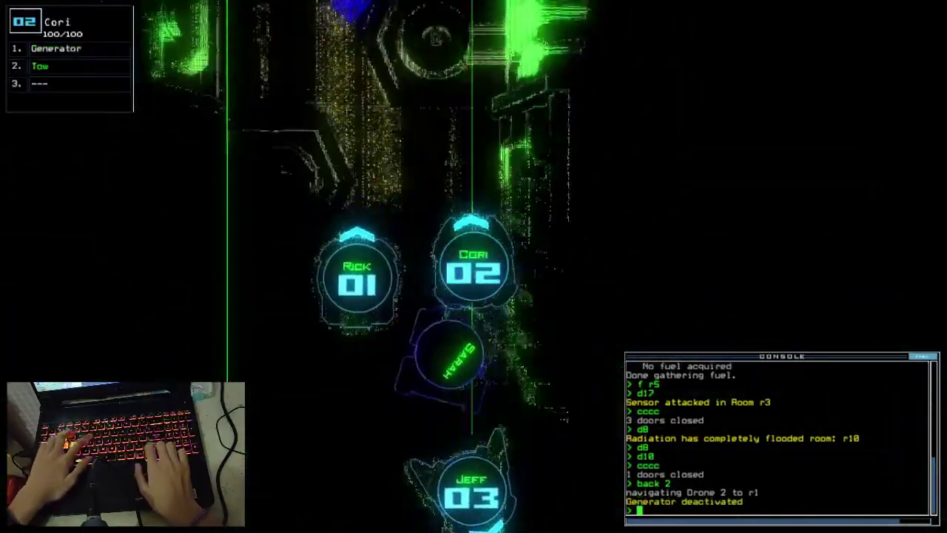
key(Up)
key(Up)
key(Up)
text(ow)
- Release Sarah in r1, close all of r1's doors, and check mission time 5:22
key(Return)
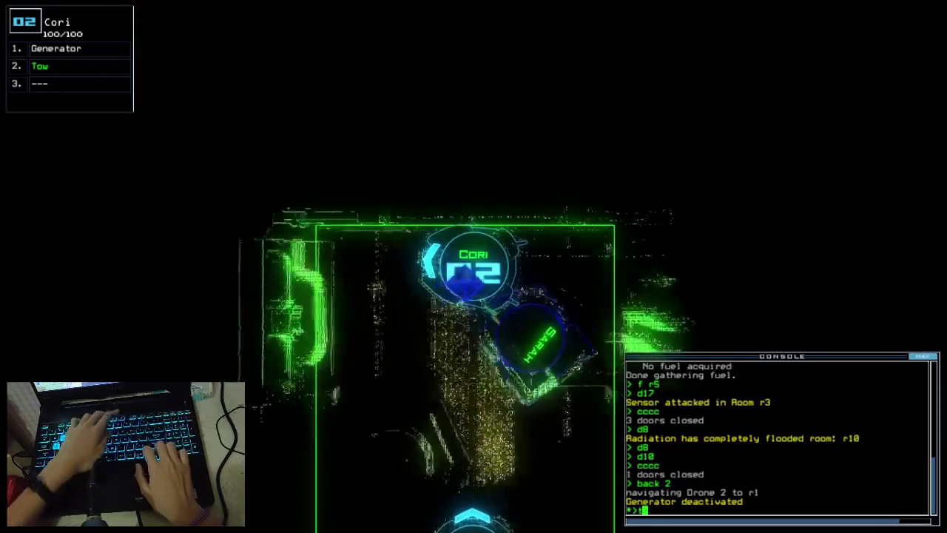
text(ra)
key(Return)
key(space)
text(te)
key(Return)
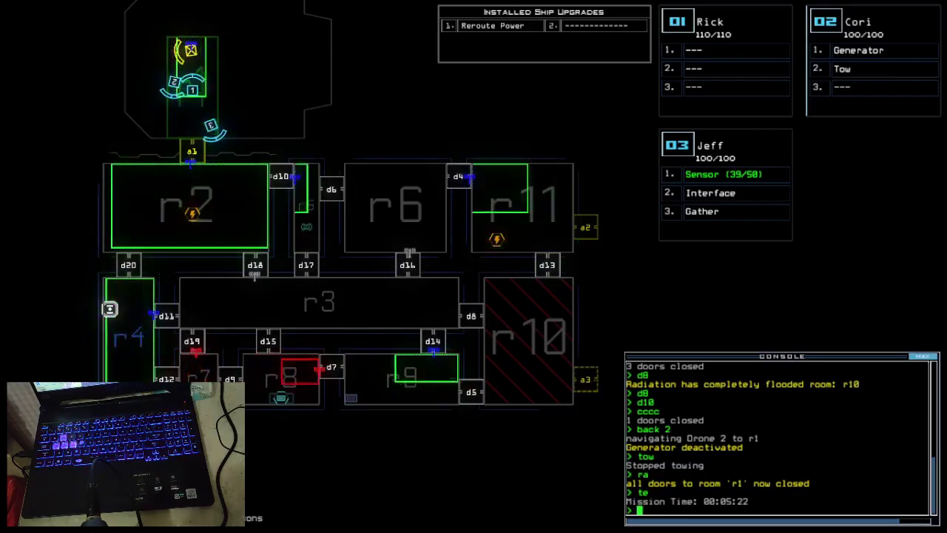
text(sta)
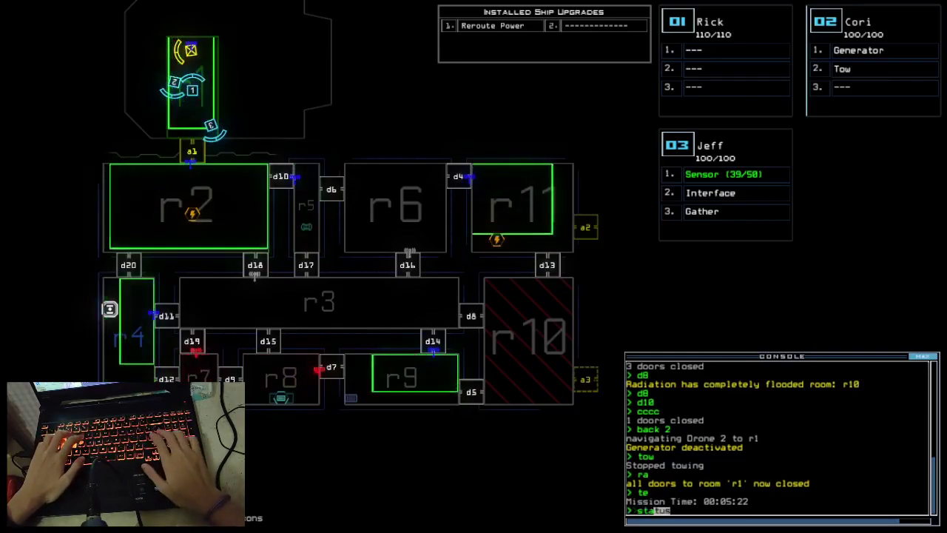
- Run status to show the derelict's Private A type, poor hull and scrap capacity 30
key(Return)
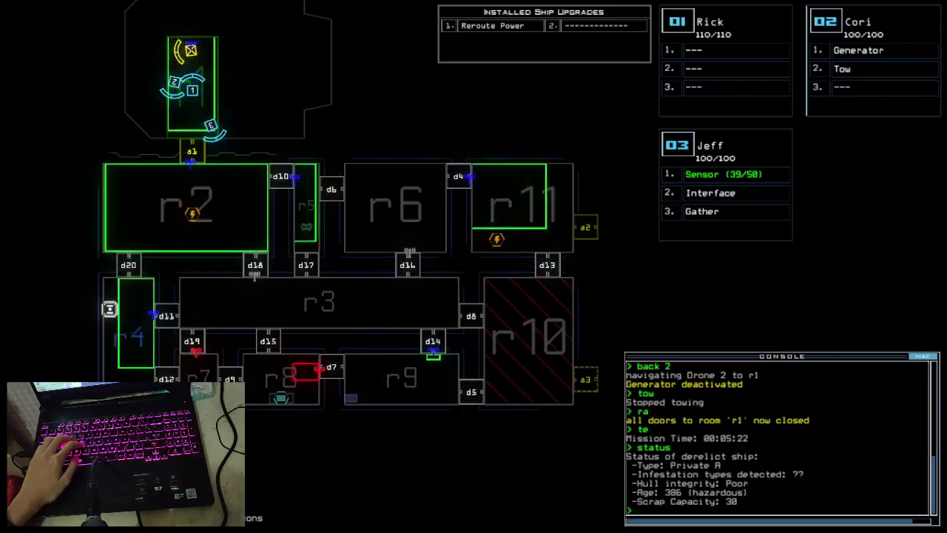
- Swap Sarah's Sensor (50/50) and Stealth (100%) modules onto drone Rick
key(1)
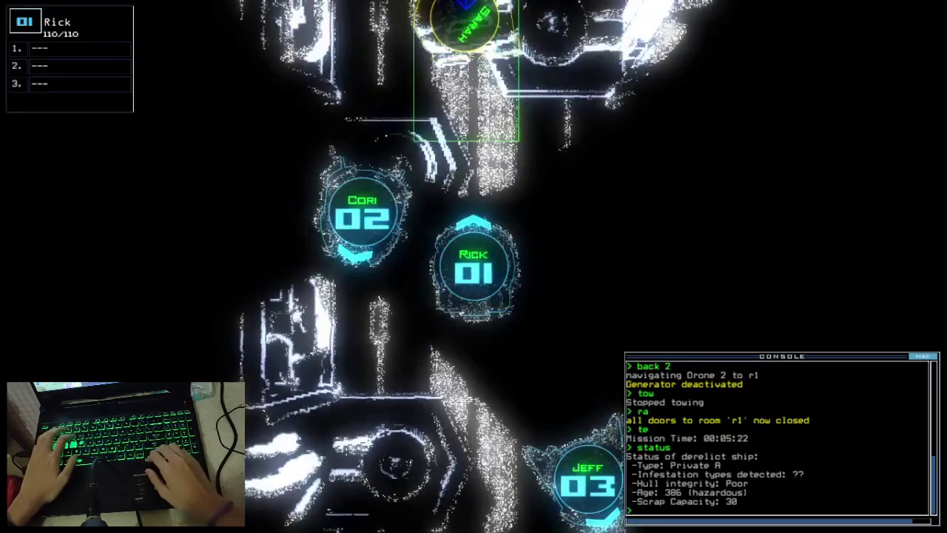
text(swap)
key(Return)
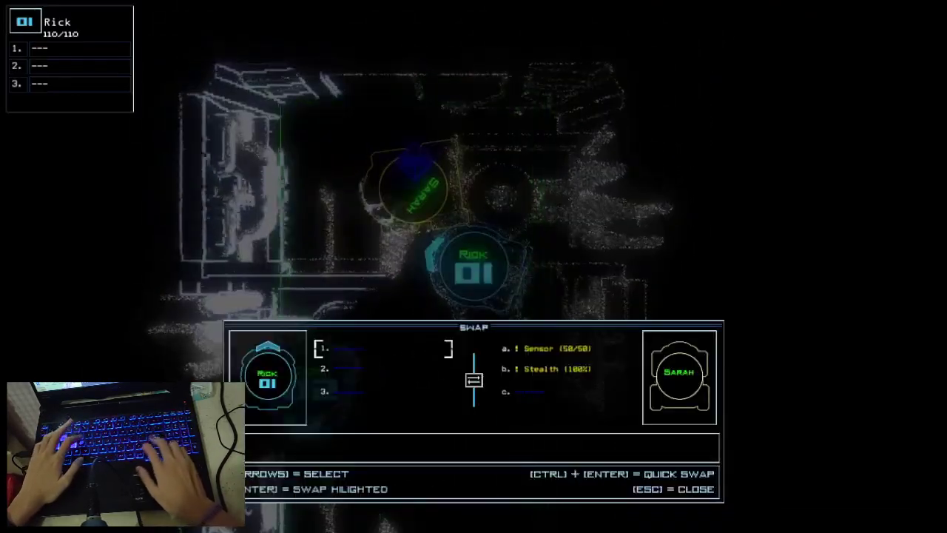
key(ctrl+Return)
key(ctrl+Return)
key(Escape)
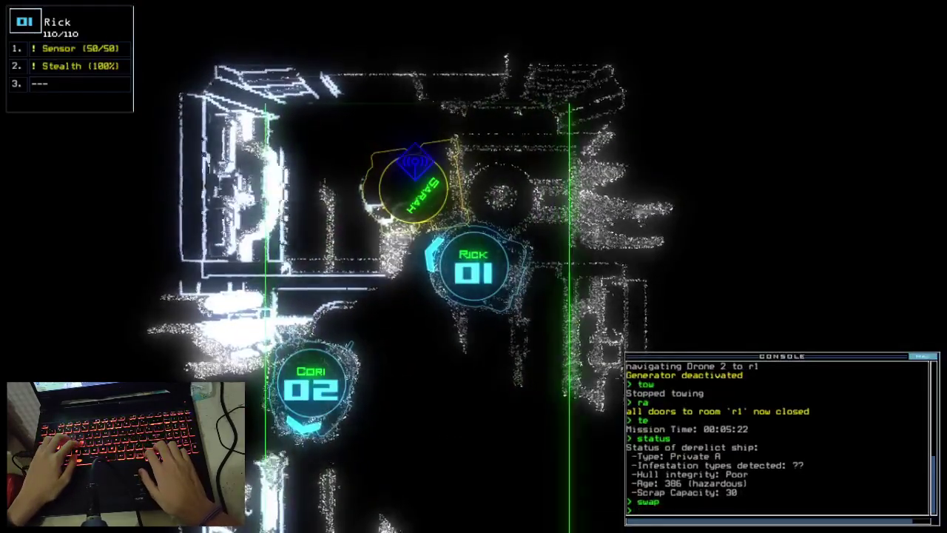
key(space)
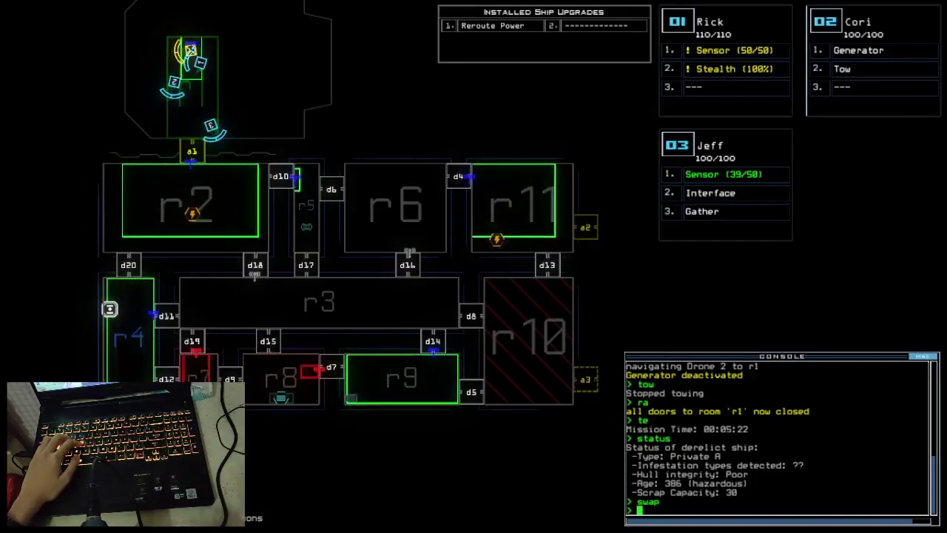
text(f r4)
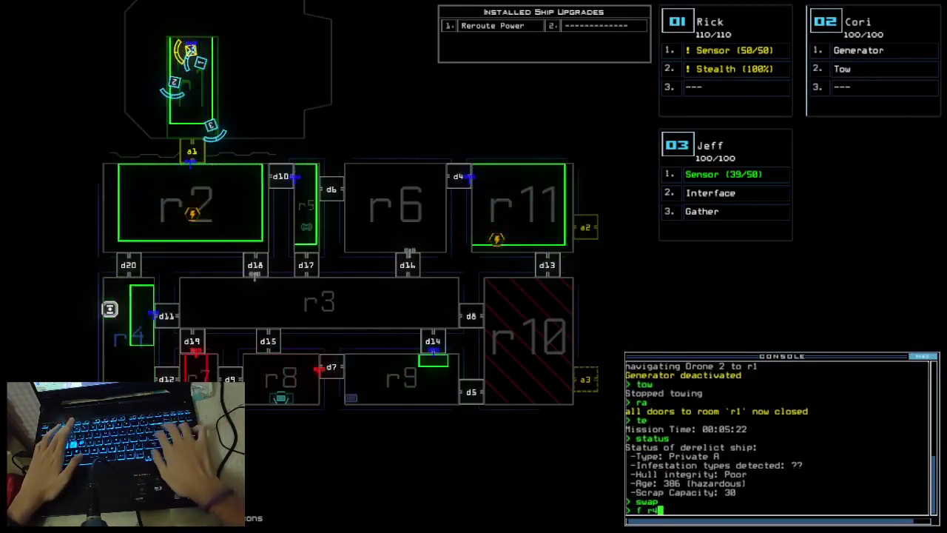
- Run f r4, check the drone camera, and begin redocking the shuttle at airlock a2
key(Return)
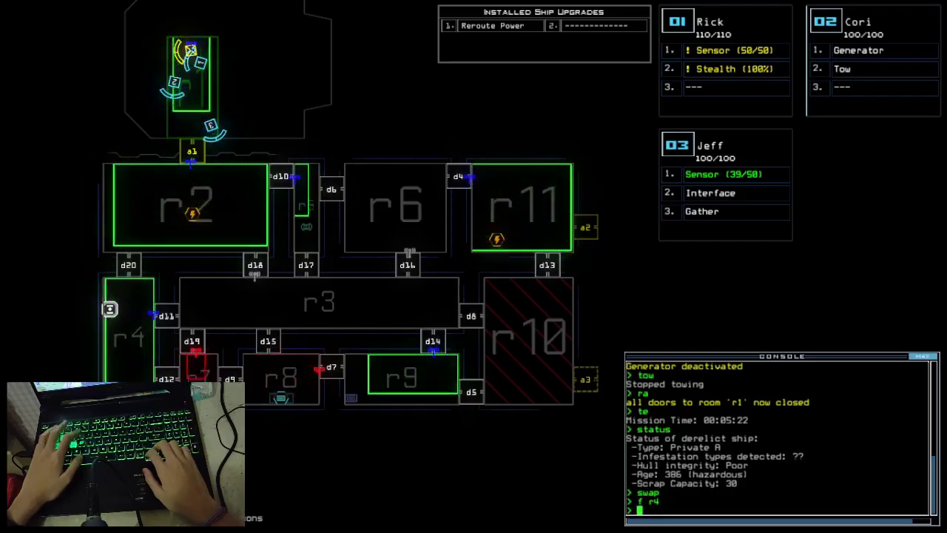
key(space)
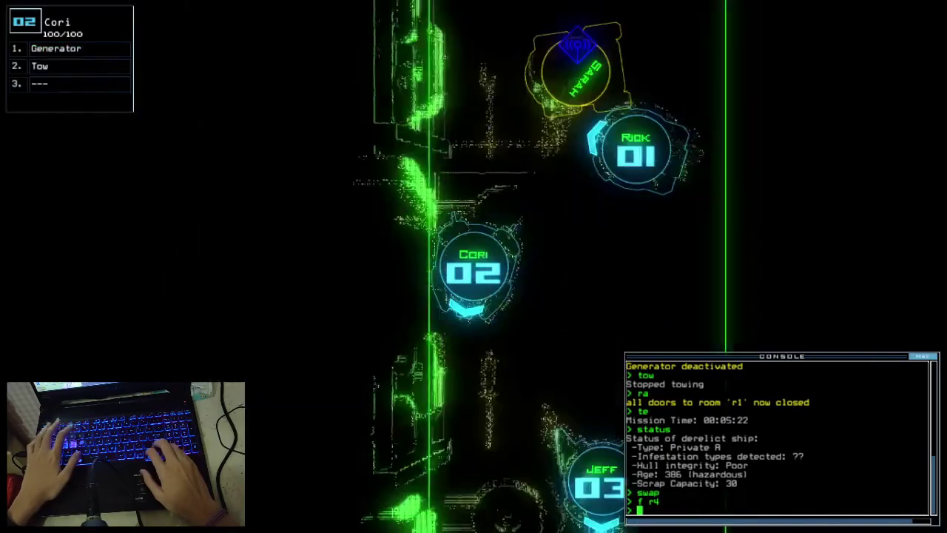
key(space)
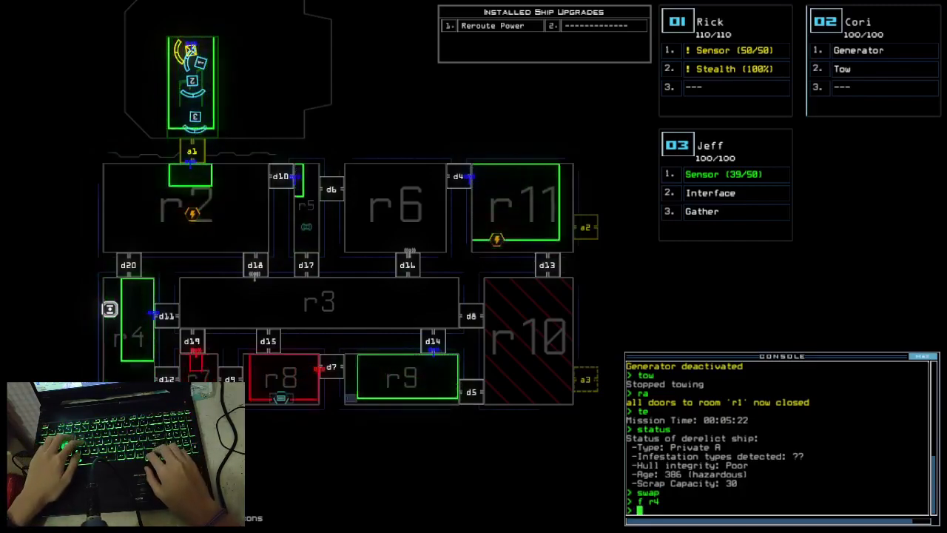
text(dd a2)
key(Return)
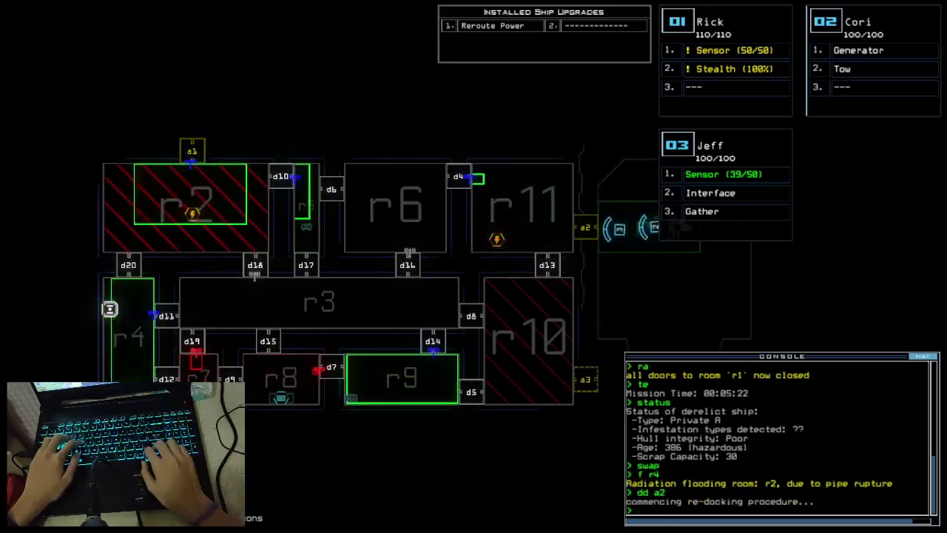
text(arr)
- Open r1's doors, send Jeff to r11, activate the generator, then close r1 again
key(Return)
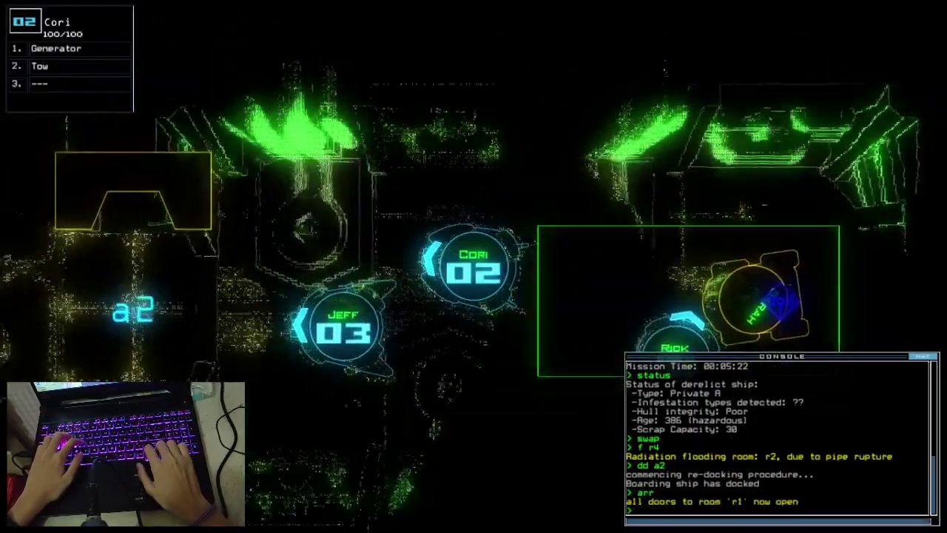
text(navigate 3)
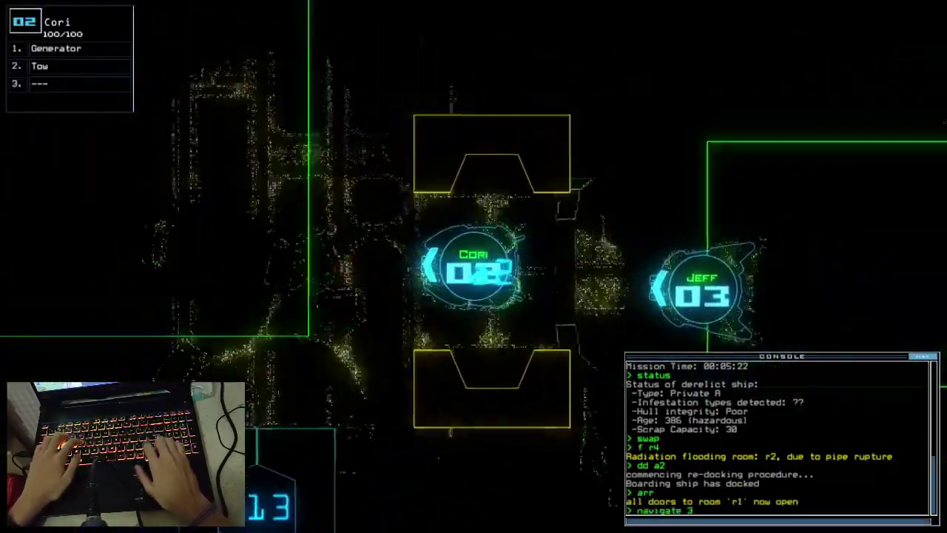
key(Return)
text(generator)
key(Return)
text(ra)
key(Return)
key(space)
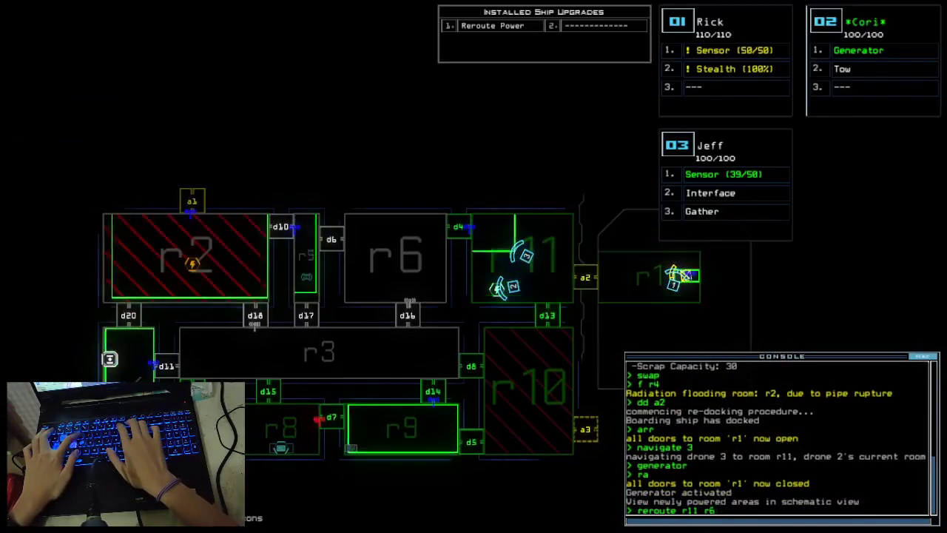
text( r5 r3)
- Reroute power to r11, r6, r5 and r3 and open door d4 for Jeff
key(Return)
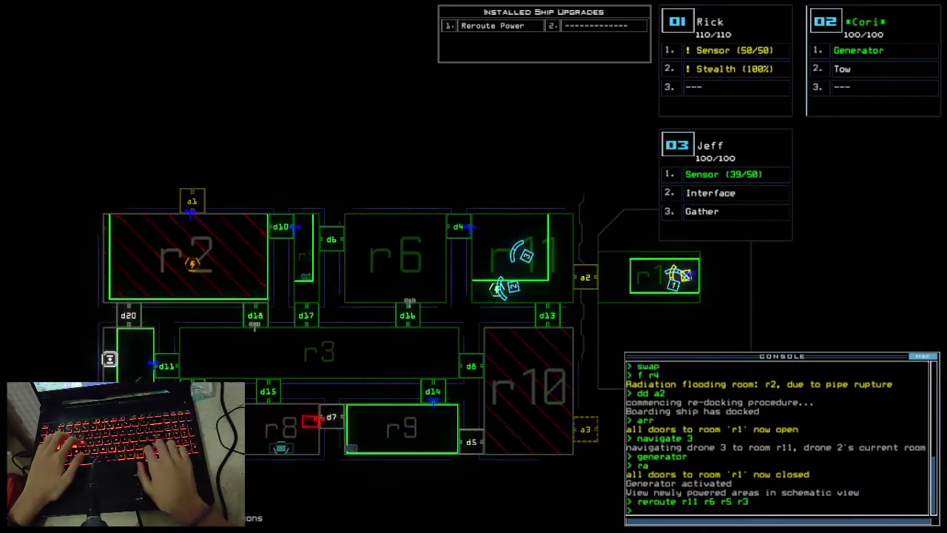
key(space)
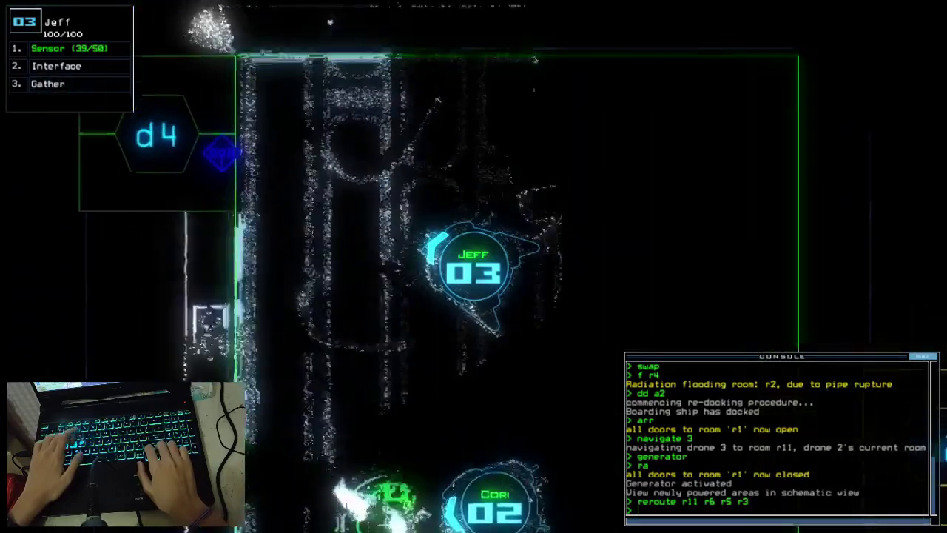
text(d4)
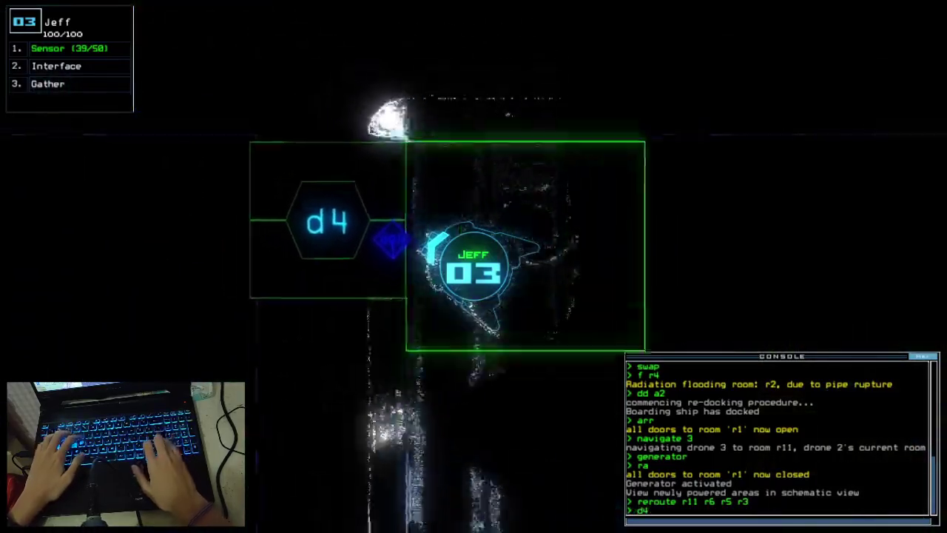
key(Return)
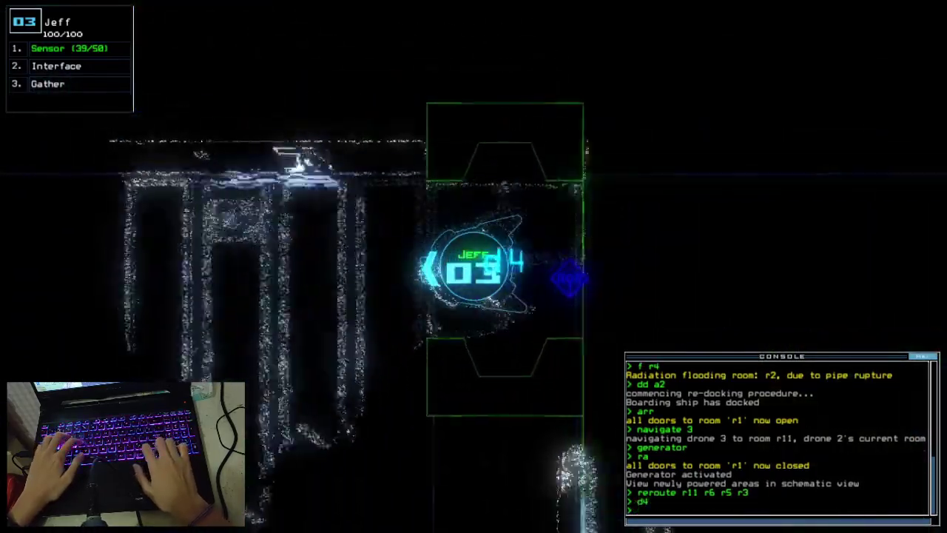
text(d)
key(BackSpace)
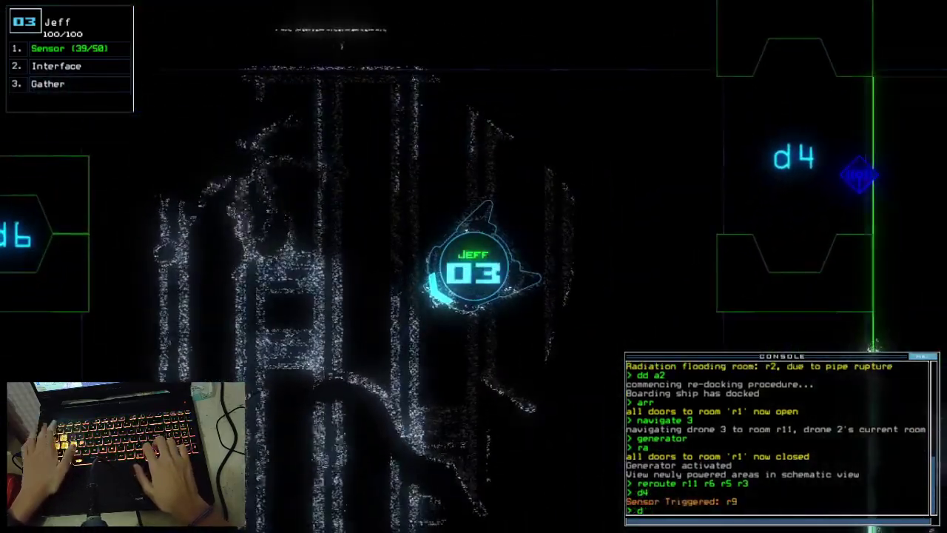
key(space)
key(space)
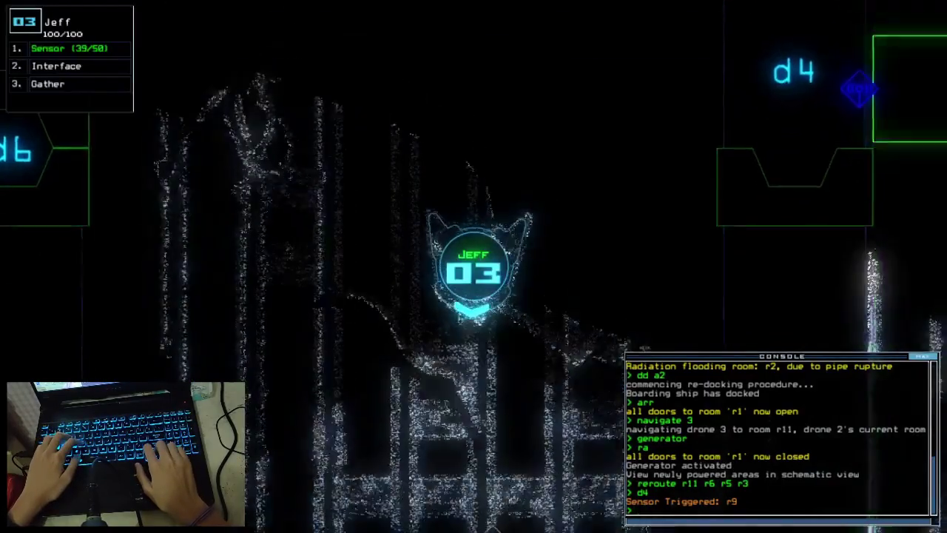
text(d16)
key(Return)
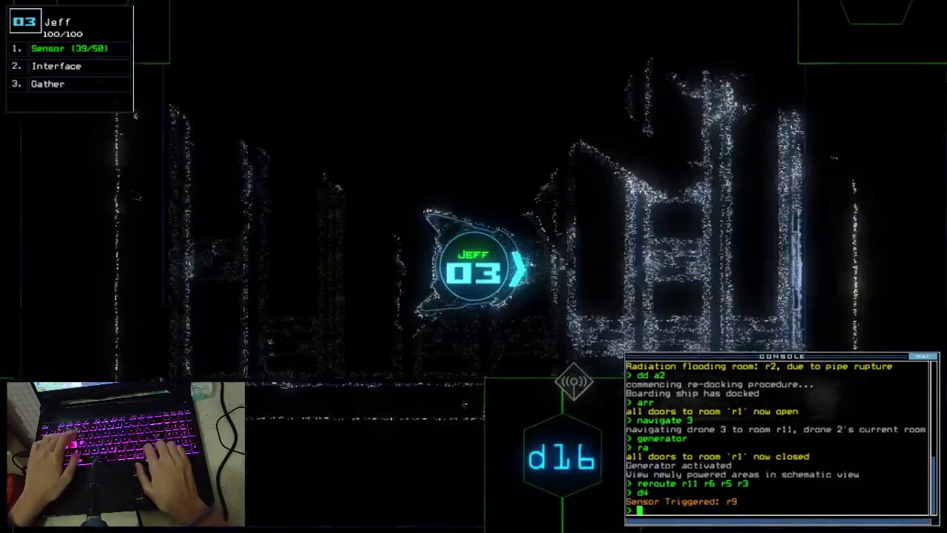
text(d16)
- Open door d16 and redock the shuttle at airlock a3
key(space)
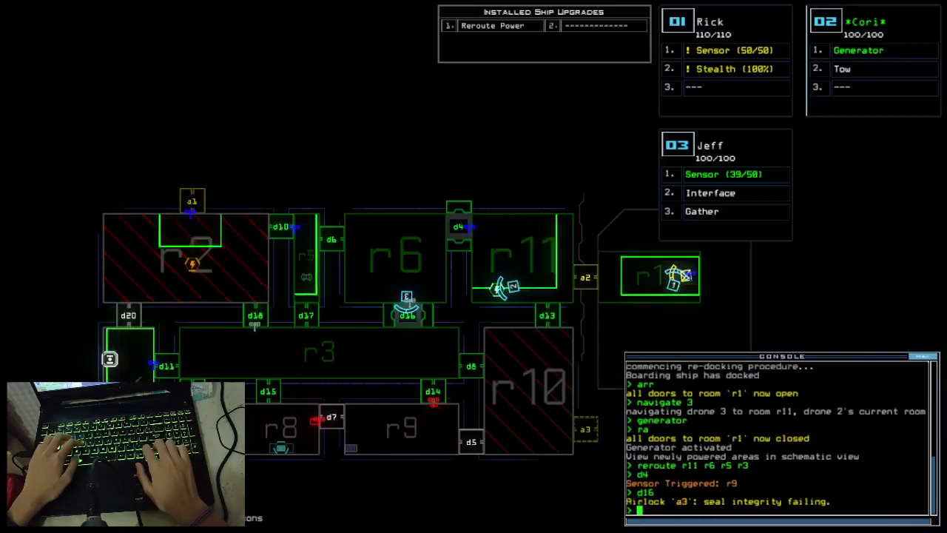
key(space)
text(dd a3)
key(Return)
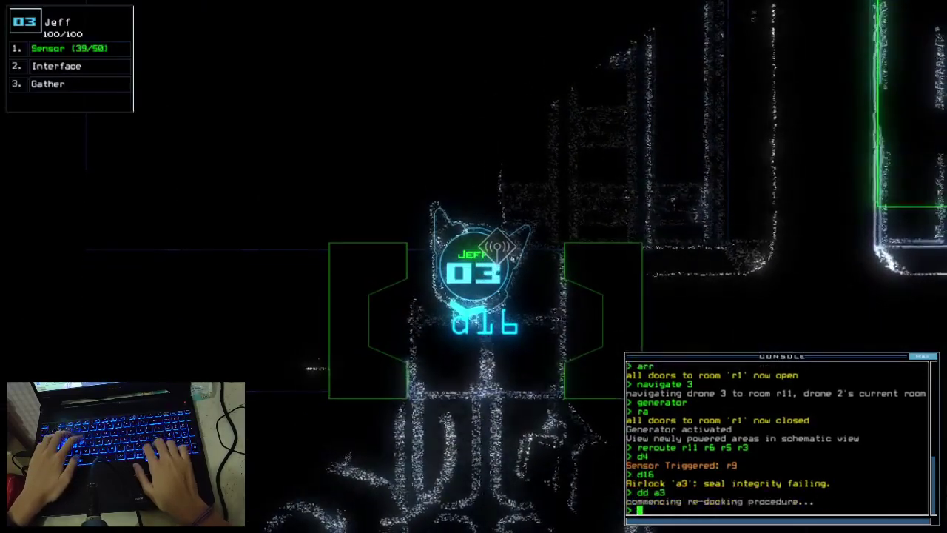
key(space)
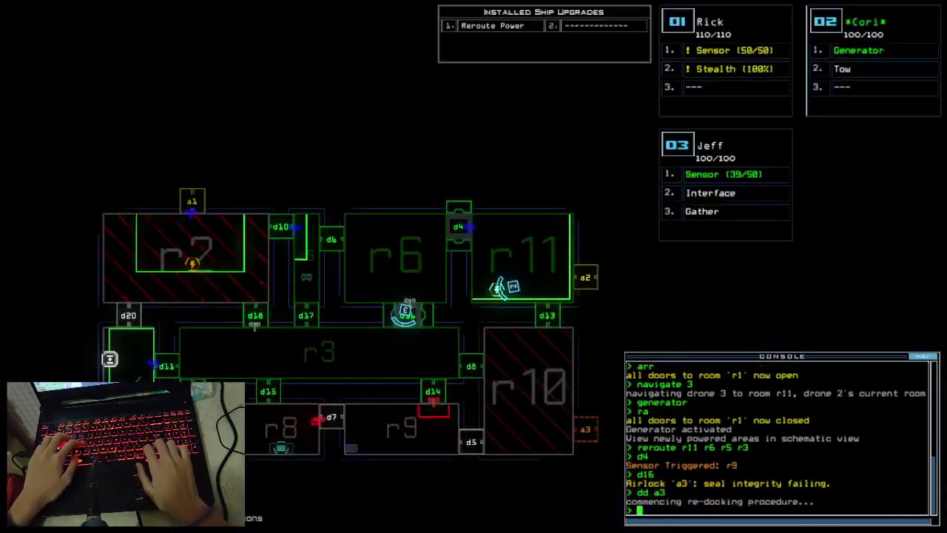
- Close the two doors near the drones
key(space)
text(co)
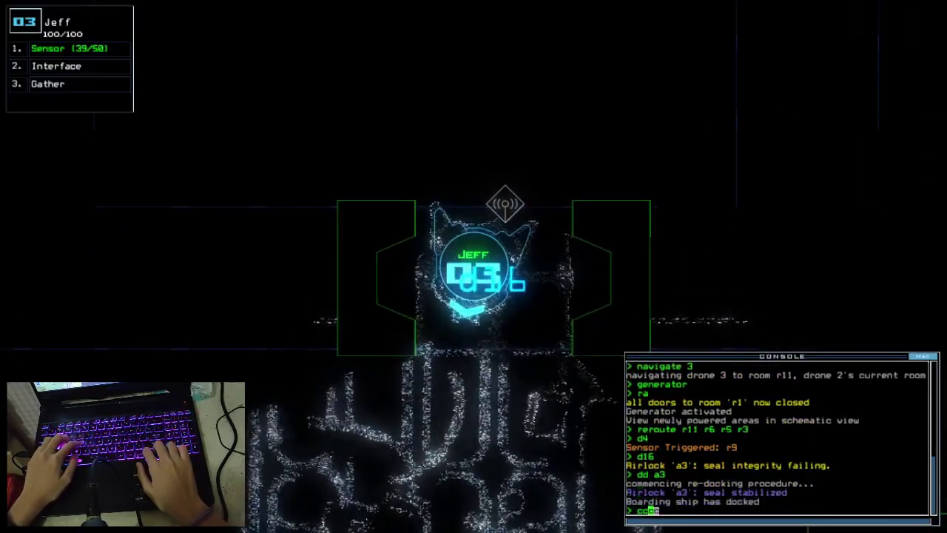
text(cc)
key(Return)
key(space)
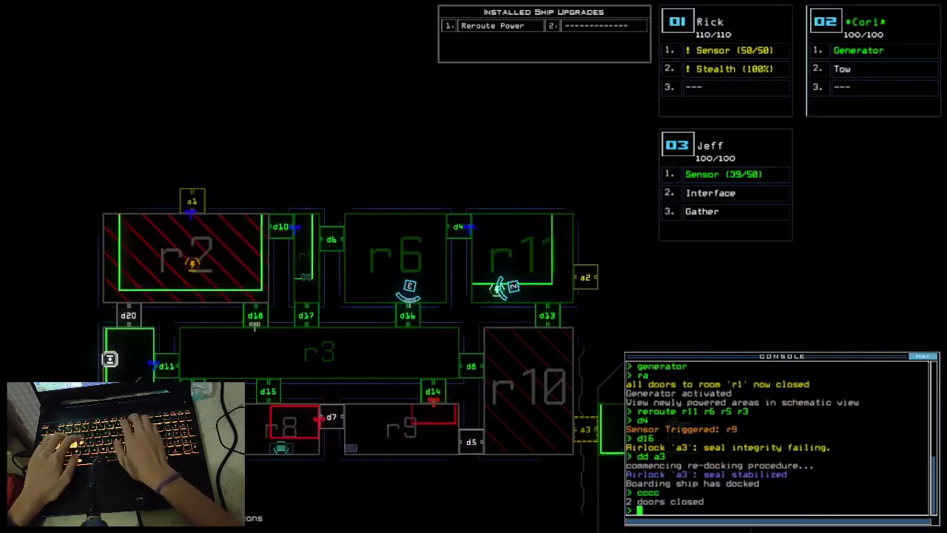
text(d8)
- Open doors d8, d17 and d6 to advance Jeff
key(Return)
key(space)
key(space)
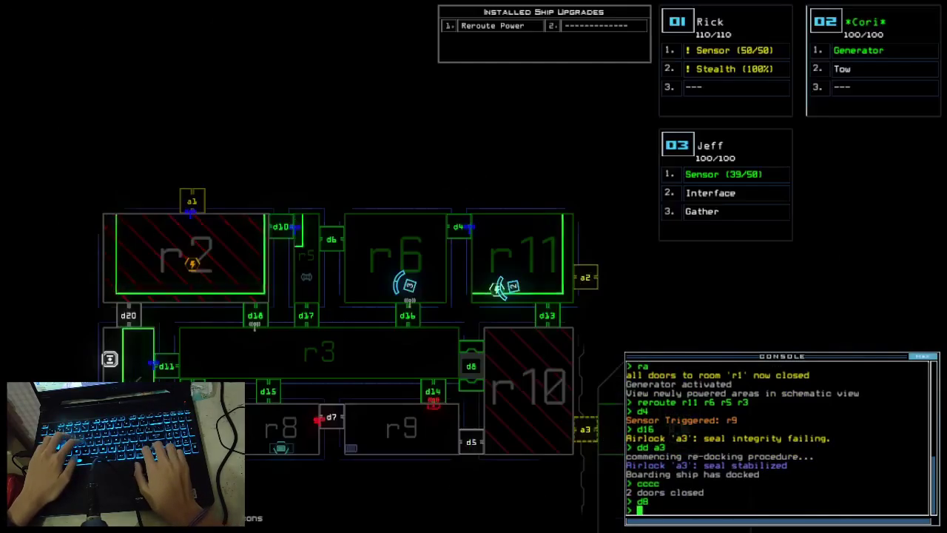
key(space)
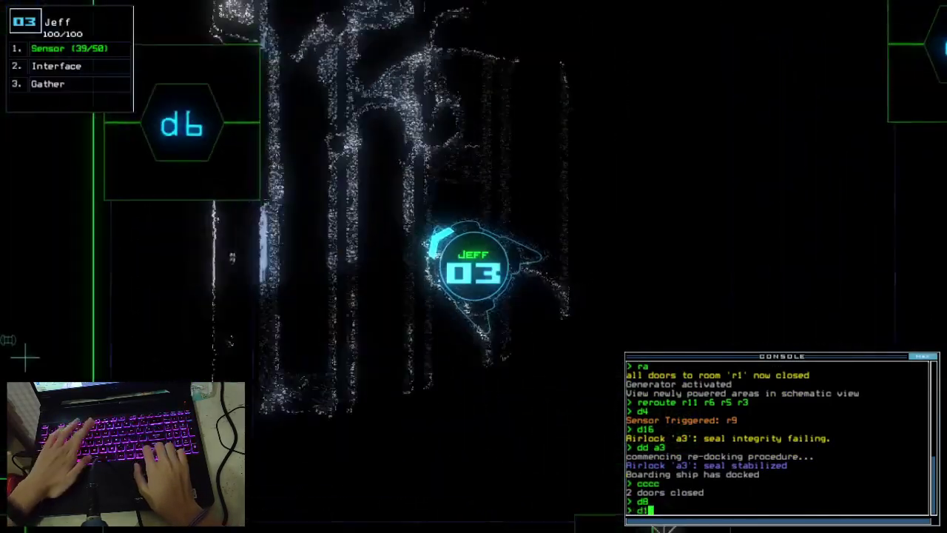
text(d17 d6)
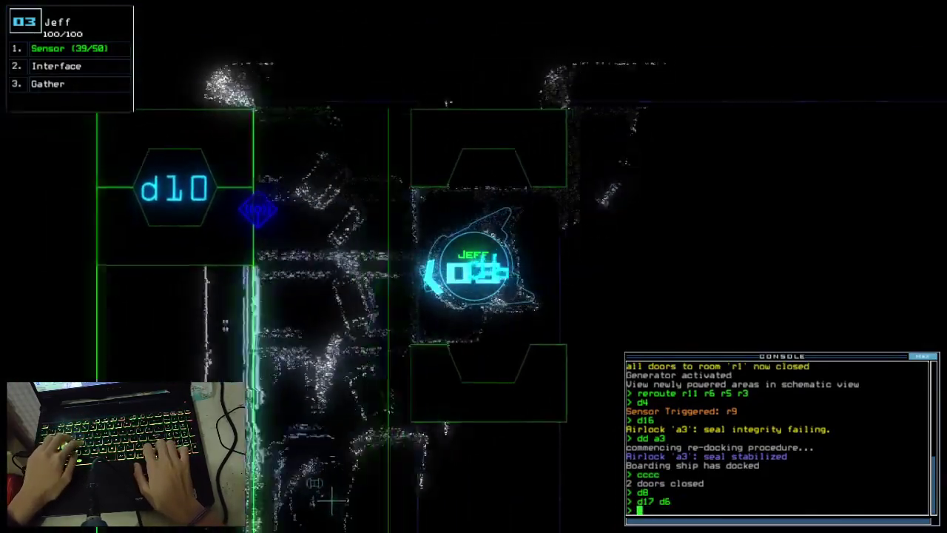
key(Return)
- Close three doors near the drones as radiation spreads into r3
key(Up)
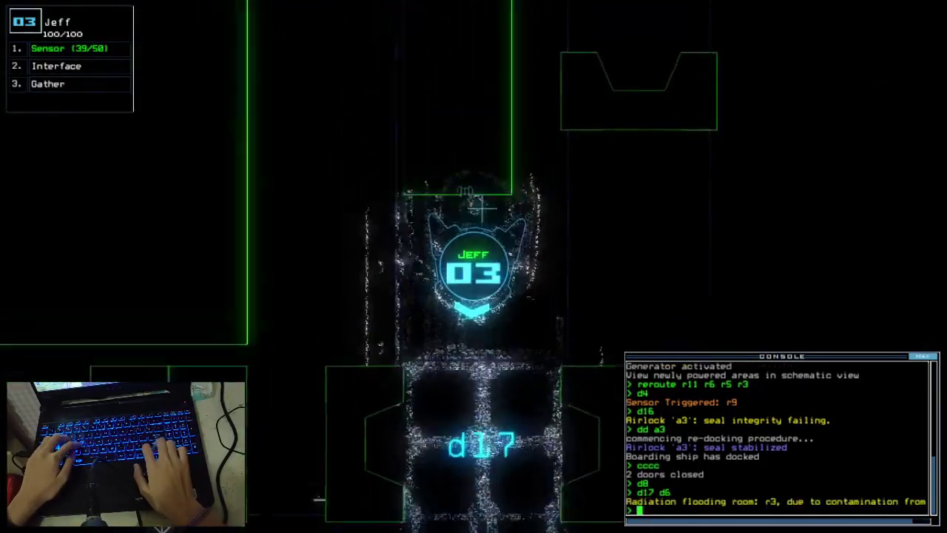
key(Up)
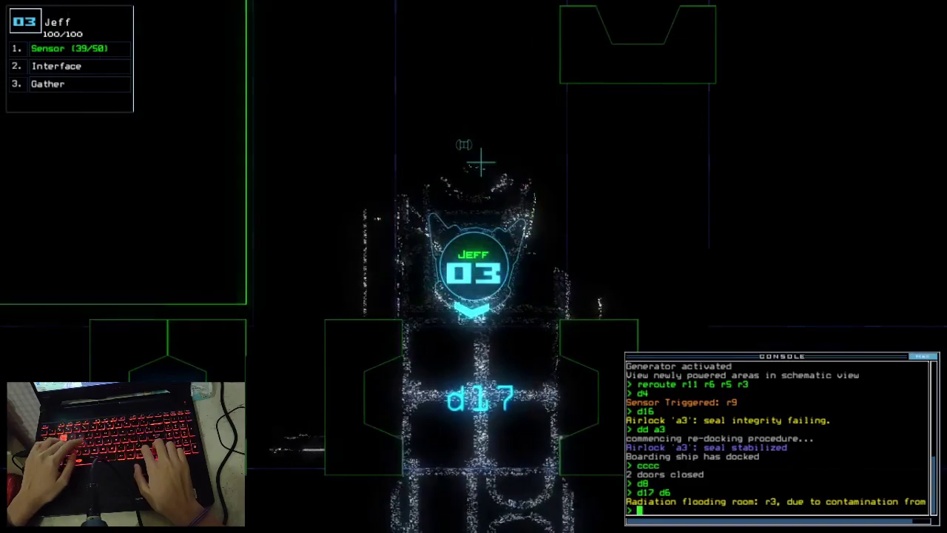
text(cccc)
key(Return)
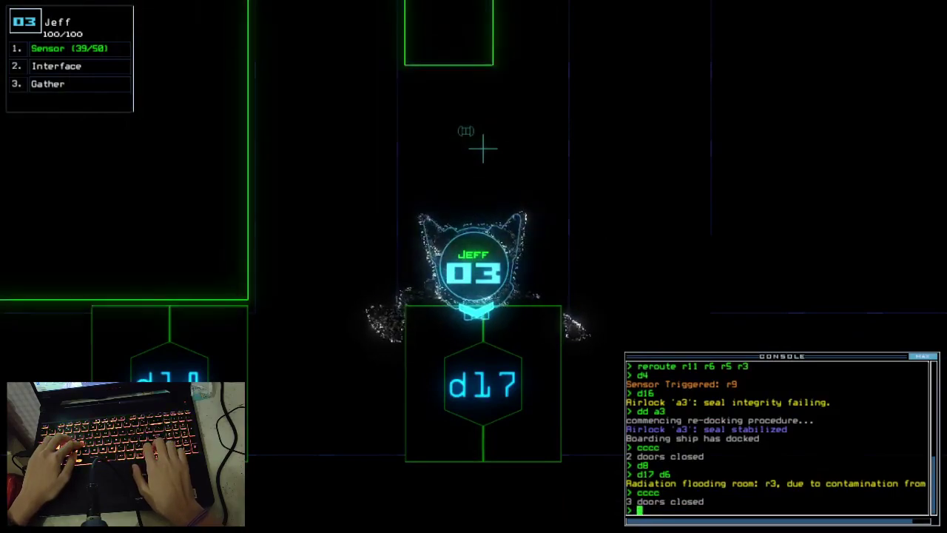
key(space)
key(space)
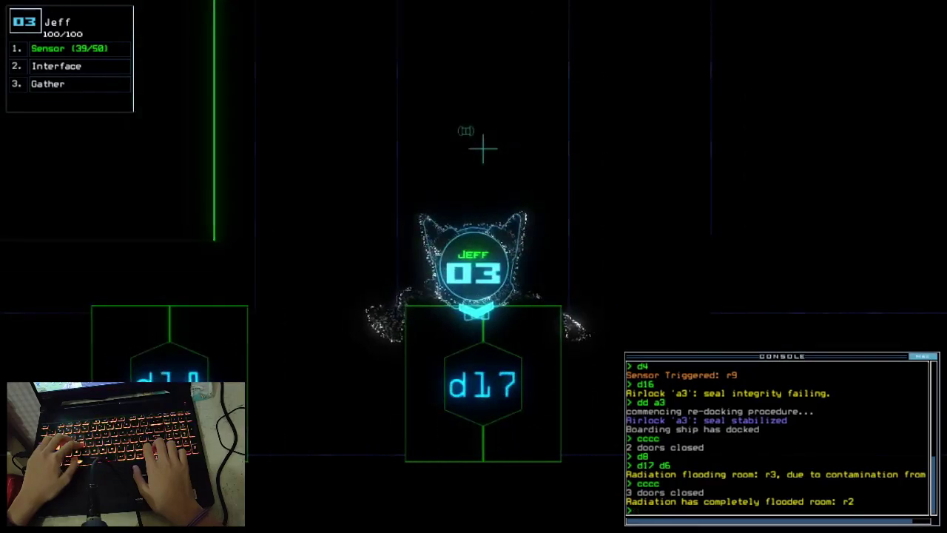
key(space)
text(4)
- Open doors d6 and d4 and redock the shuttle at airlock a2
key(Return)
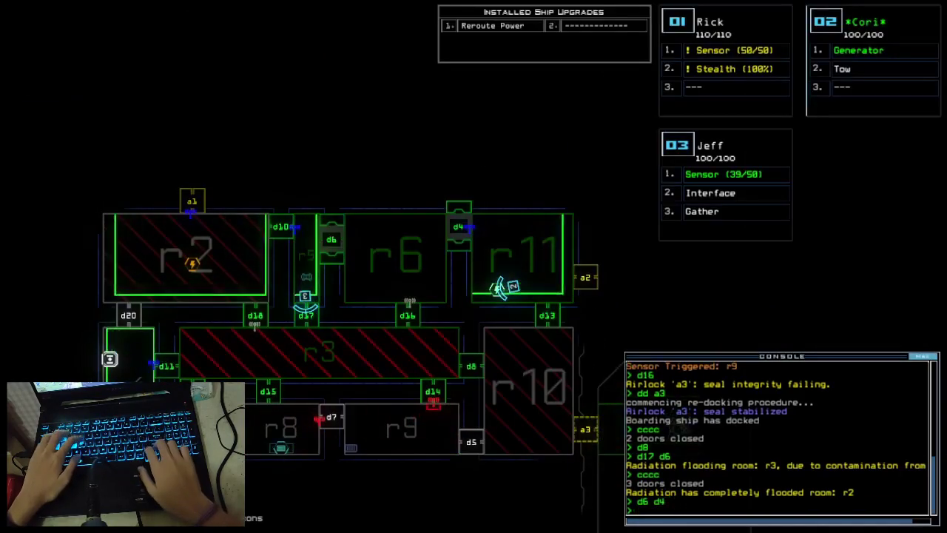
text(2)
key(Return)
key(space)
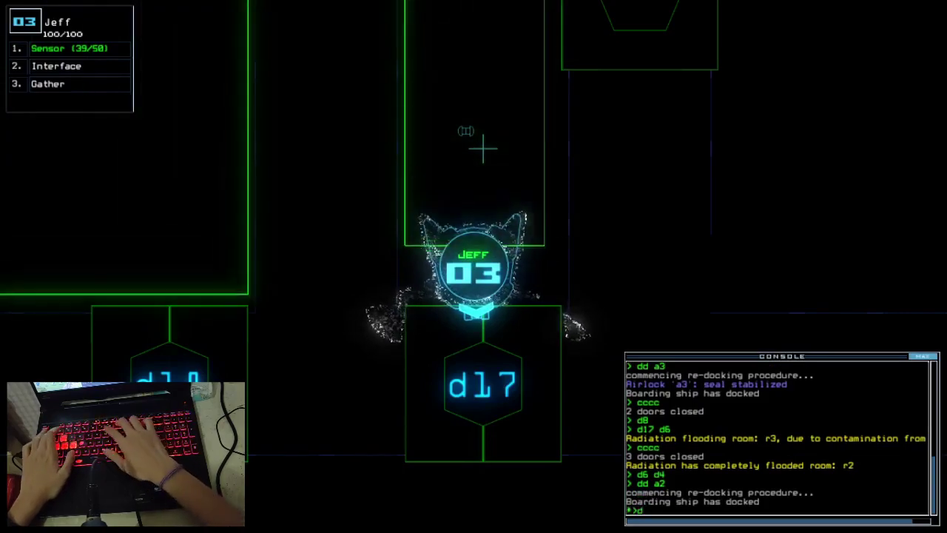
text(d17)
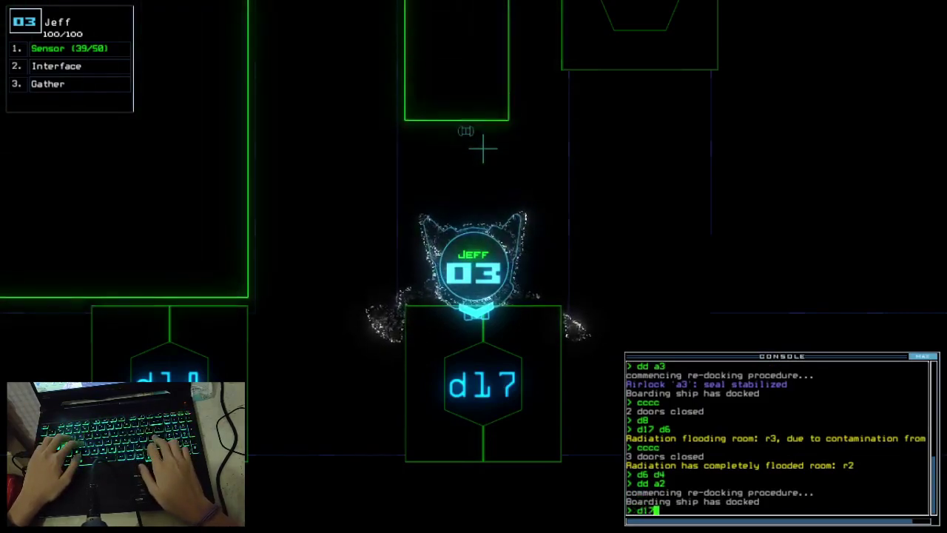
key(Return)
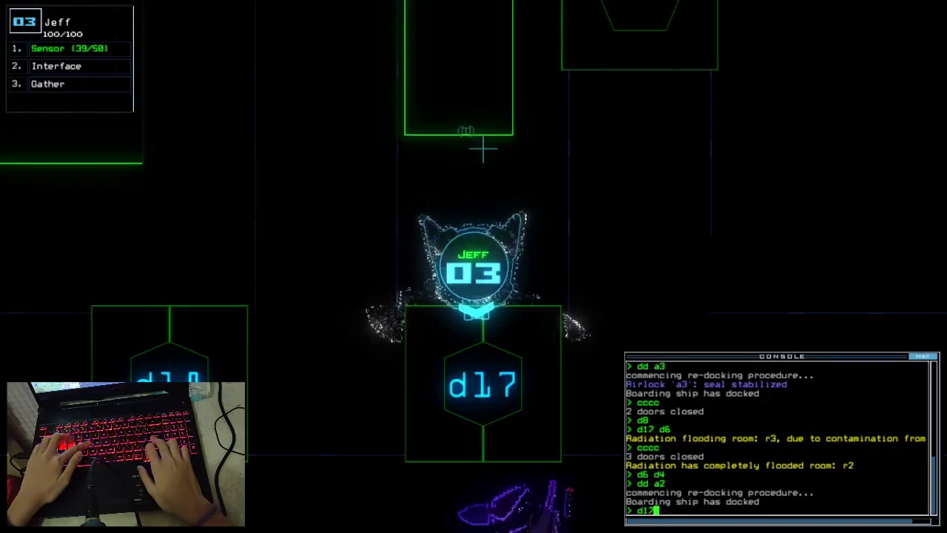
- Open door d17, have Jeff gather scrap, and close three doors
key(Return)
text(g)
key(Return)
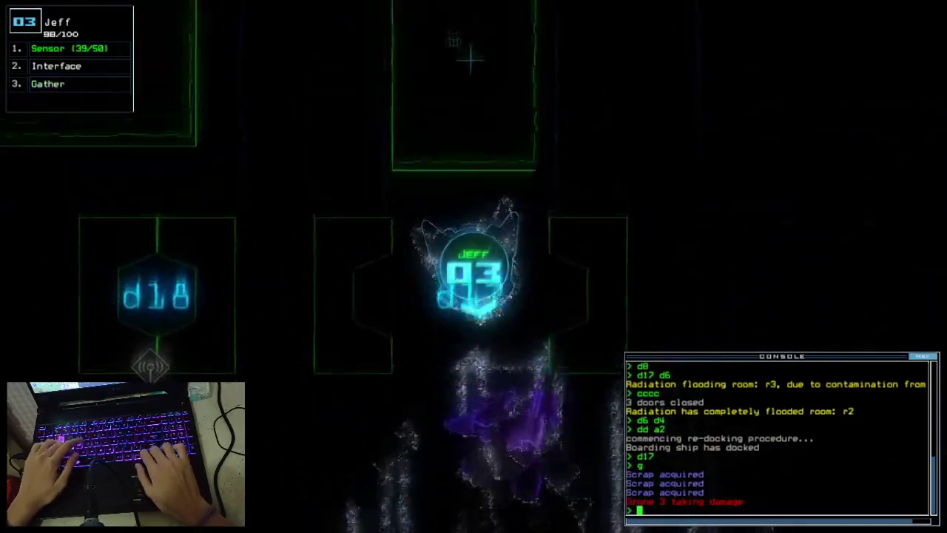
text(cccc)
key(Return)
text(d6)
- Reopen d6 and d4, degauss the drones, and open all doors to r1
key(Return)
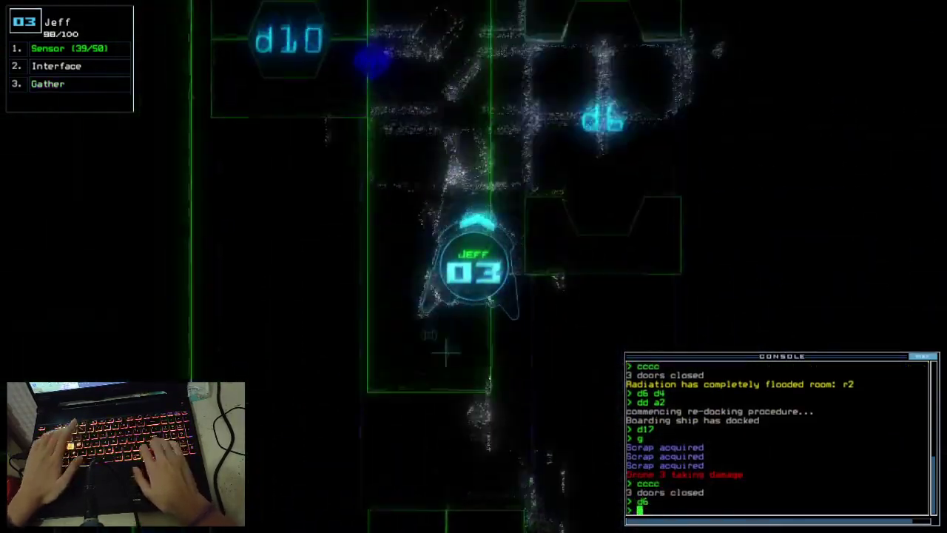
text(d4)
key(Return)
text(degauss)
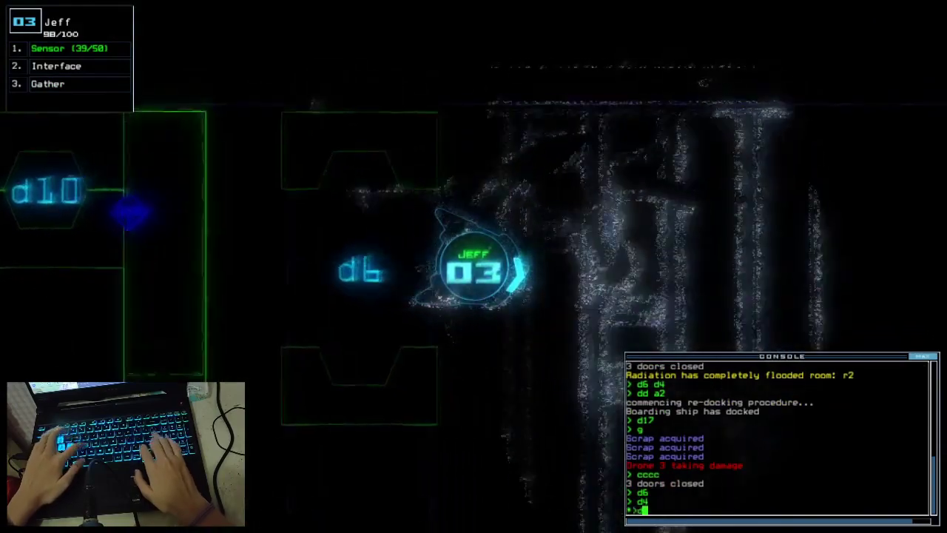
key(Return)
text(arr)
key(Return)
text(back 3)
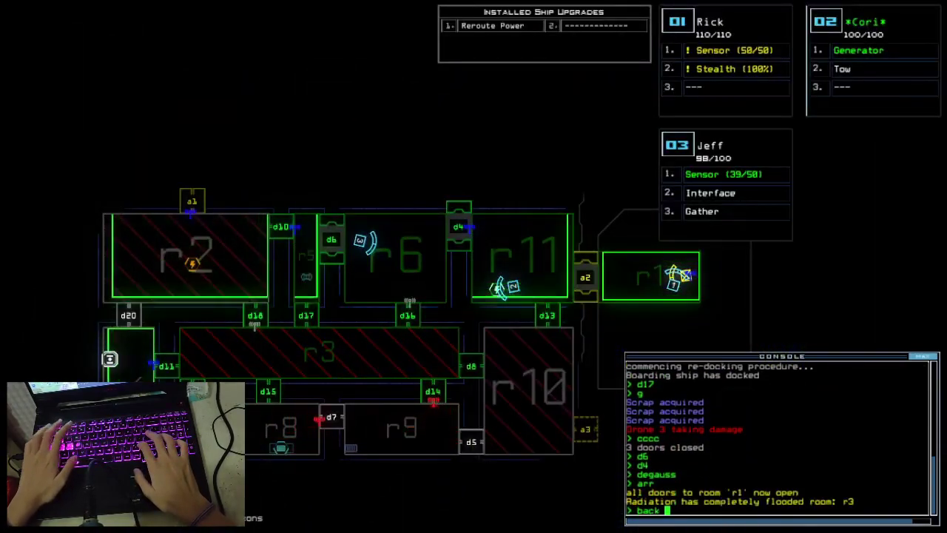
- Send drones 3 and 2 back to the shuttle, then leave to end the mission
key(Return)
text(2)
key(Return)
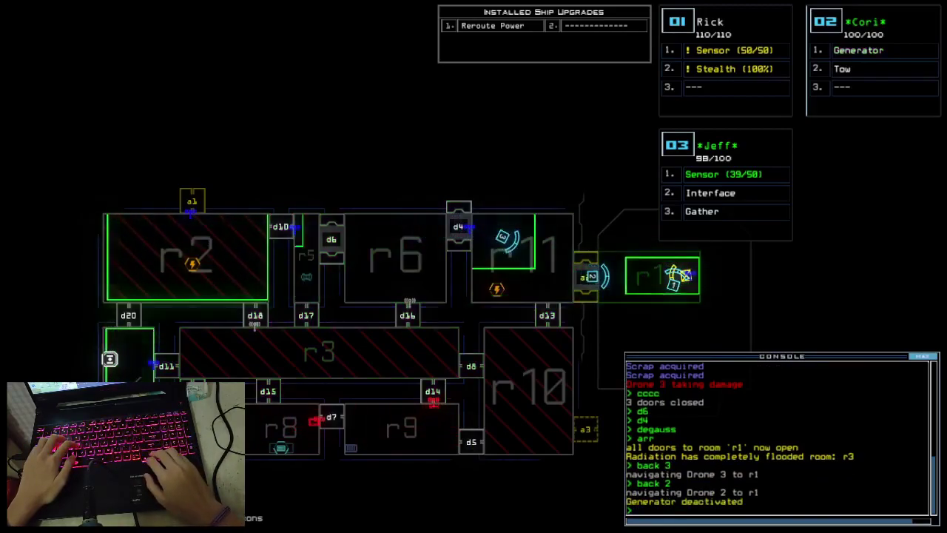
key(space)
key(space)
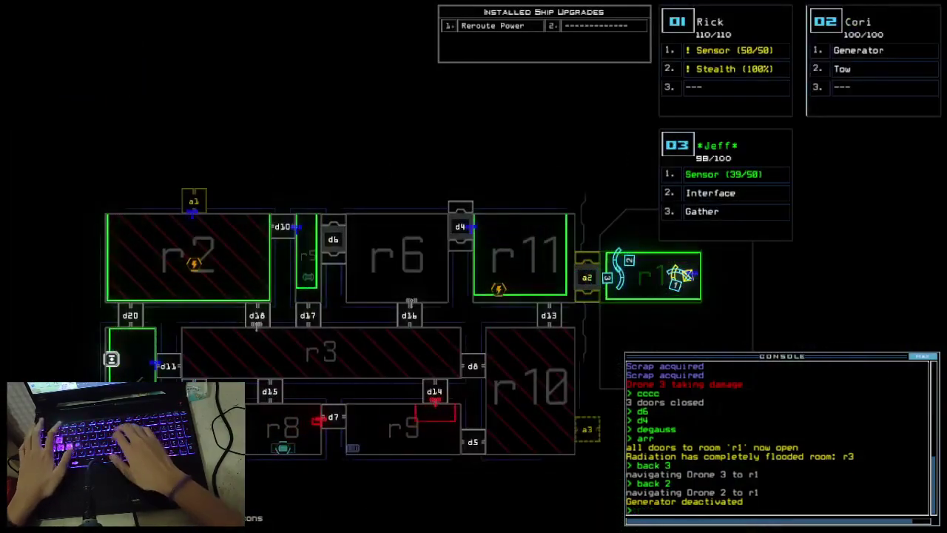
text(out)
key(Return)
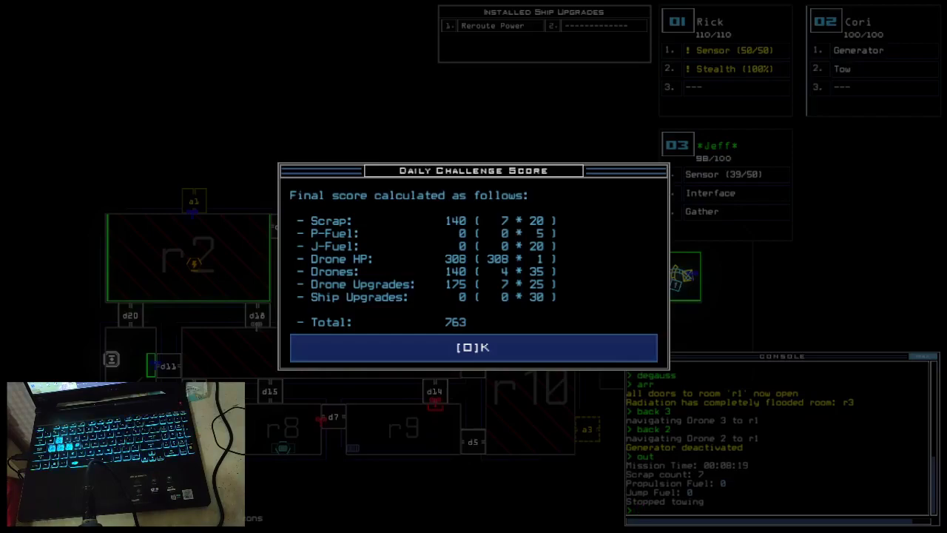
- Dismiss the 763 score summary to view the 02/07/2022 daily leaderboard
key(o)
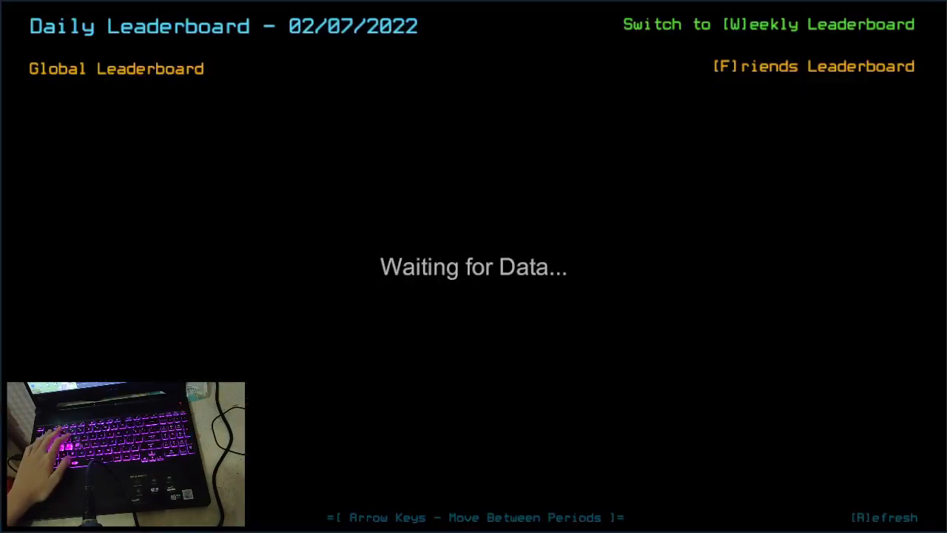